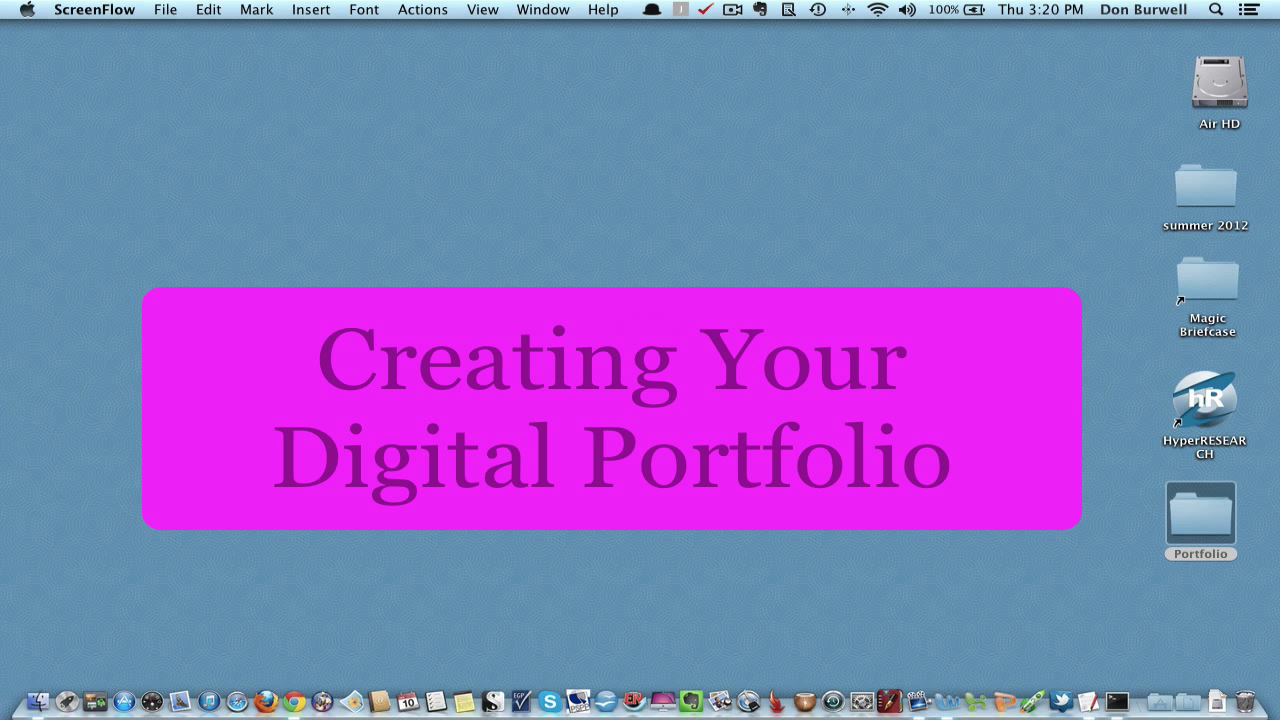
Open the Portfolio folder on the desktop and expand Standard 4 along with its Reflections subfolder
click(666, 346)
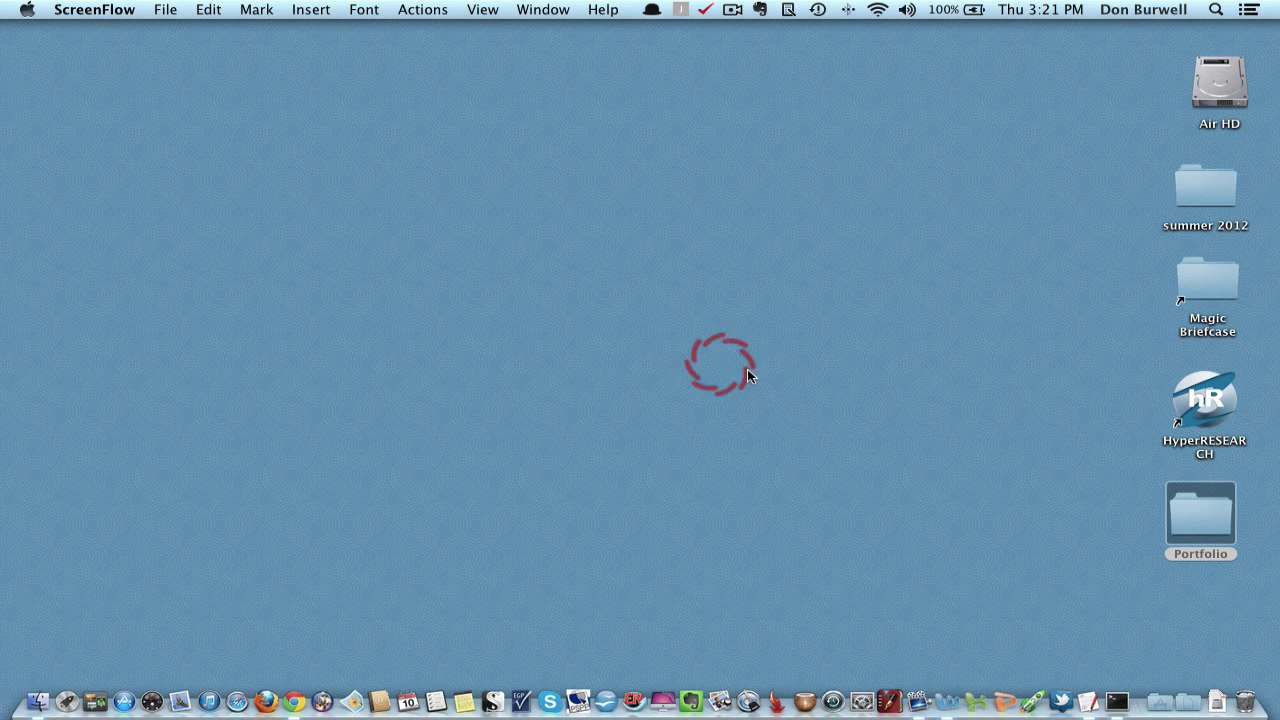
double_click(1197, 515)
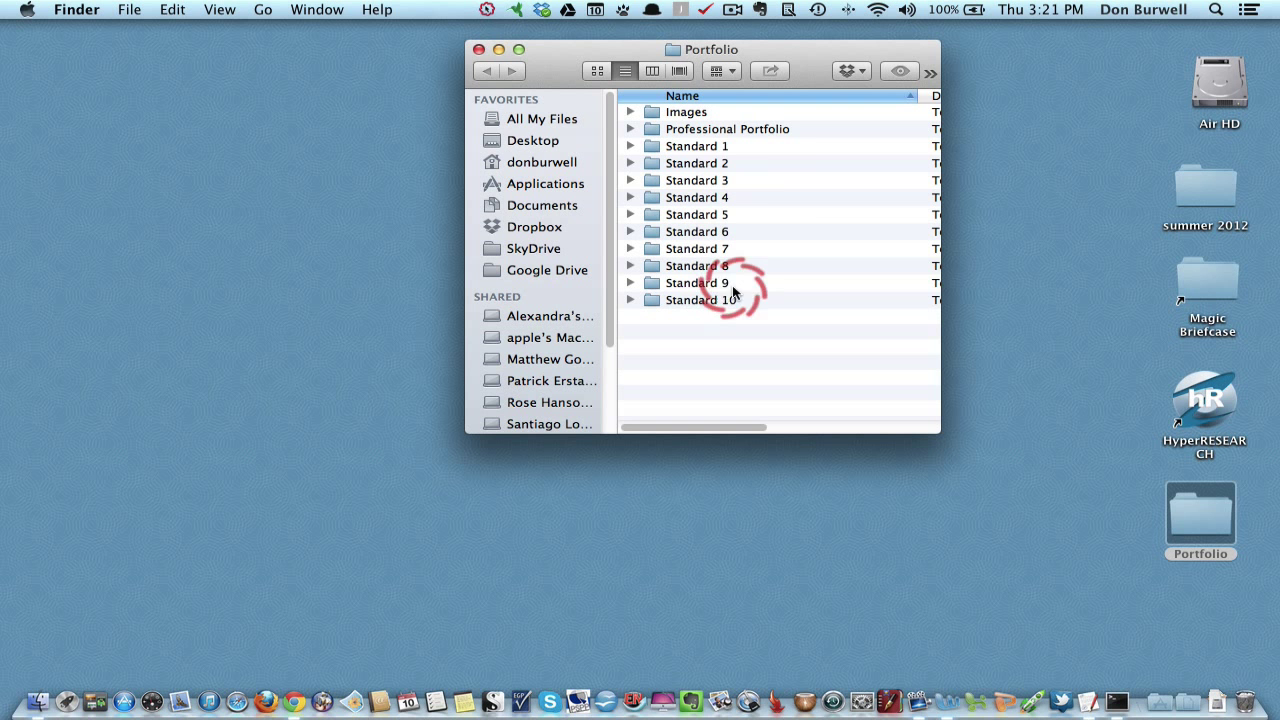
click(630, 197)
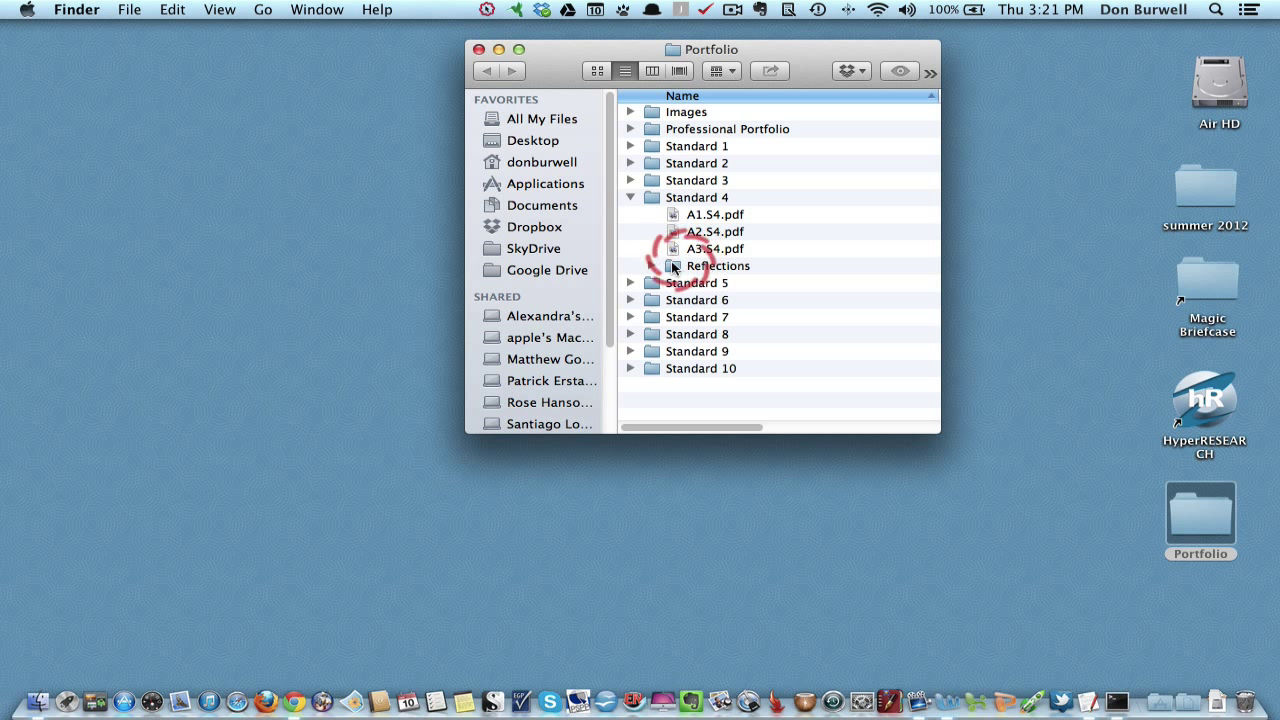
click(651, 265)
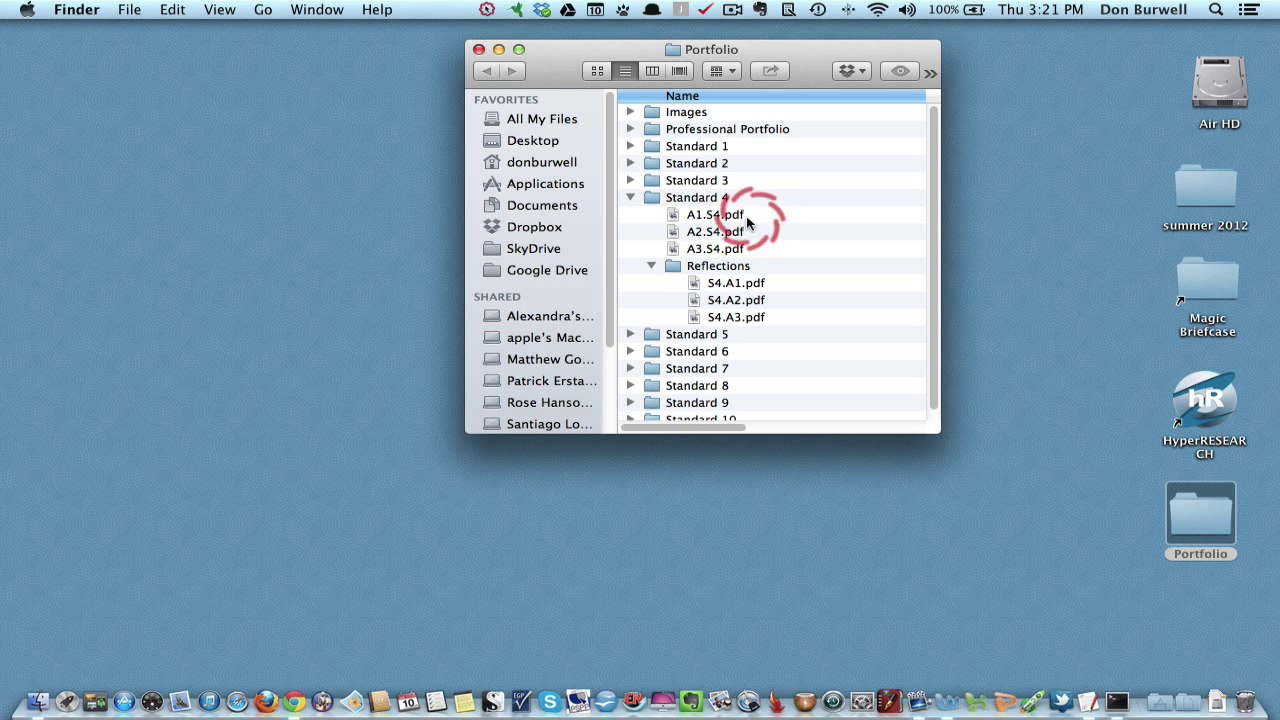
View the artifact A1.S4.pdf from the Standard 4 folder, then quit the PDF viewer
click(672, 216)
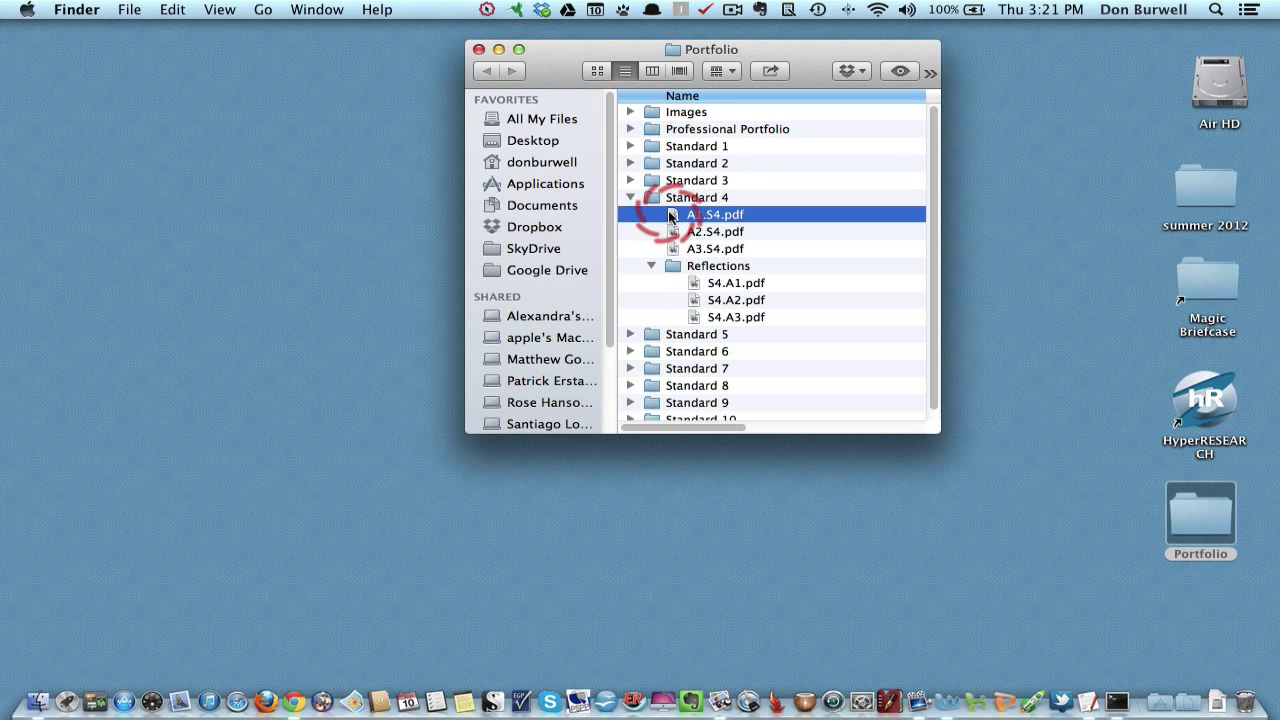
double_click(672, 216)
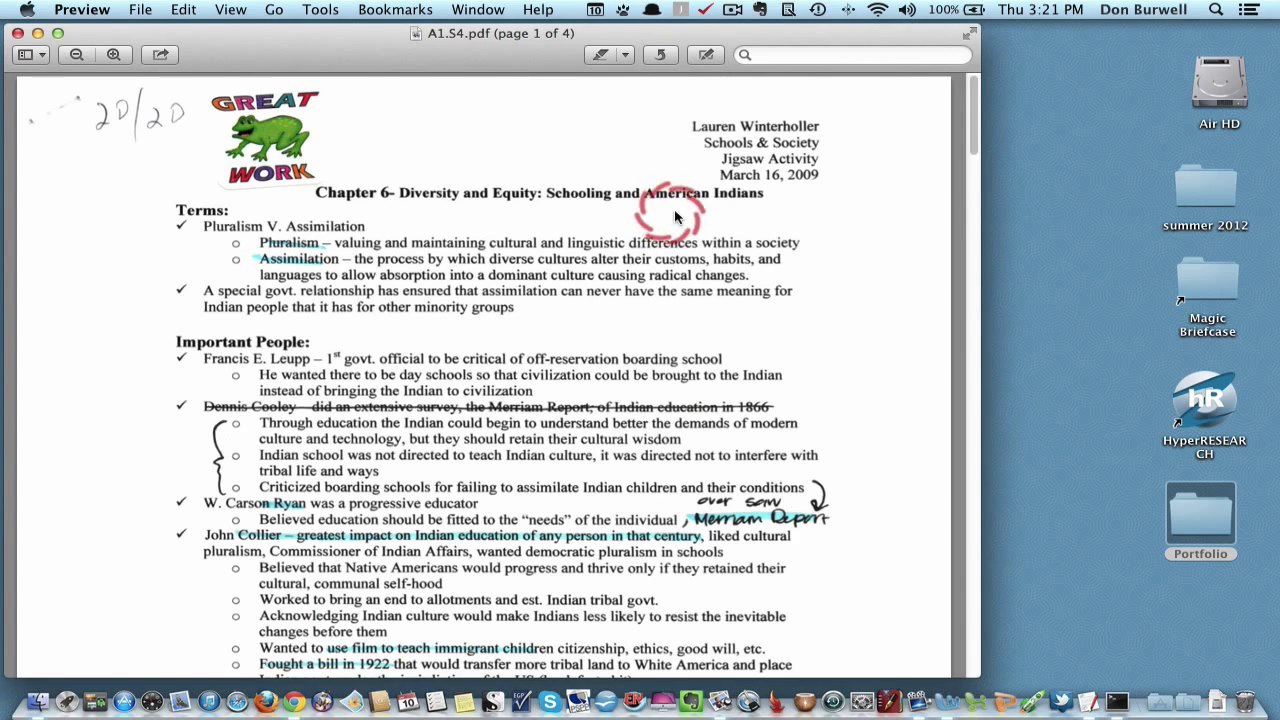
click(17, 34)
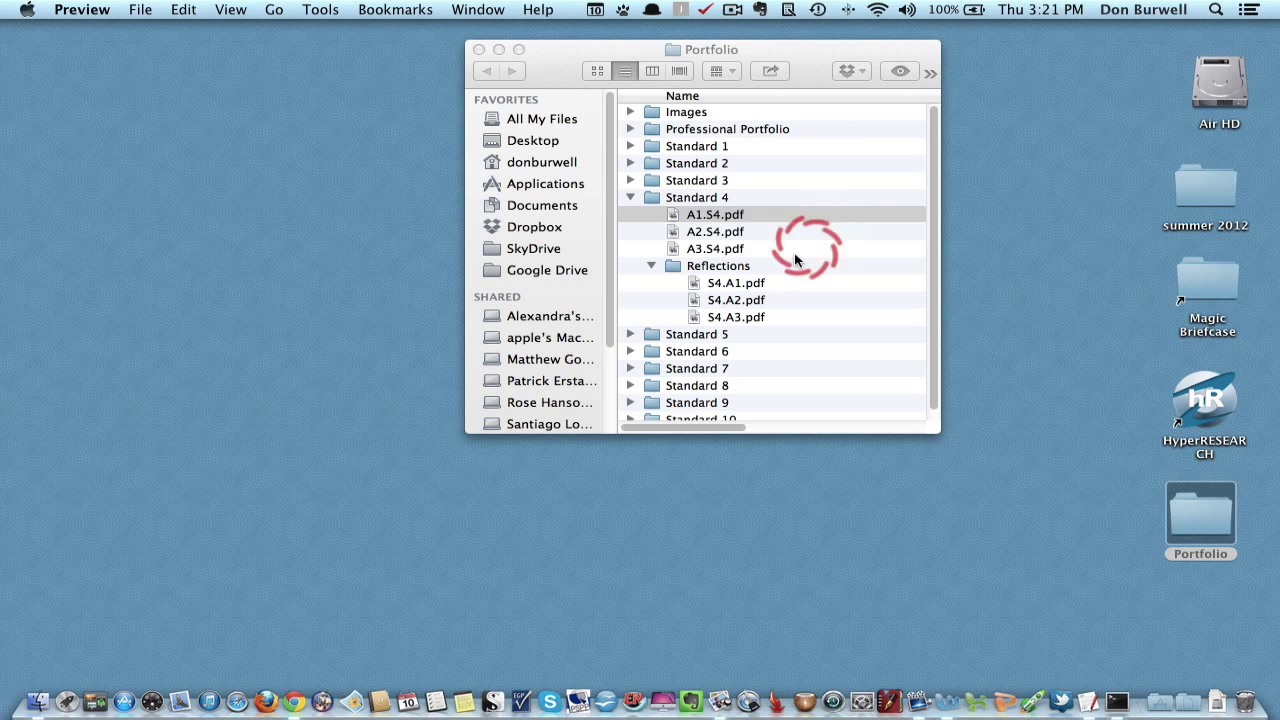
key(super+q)
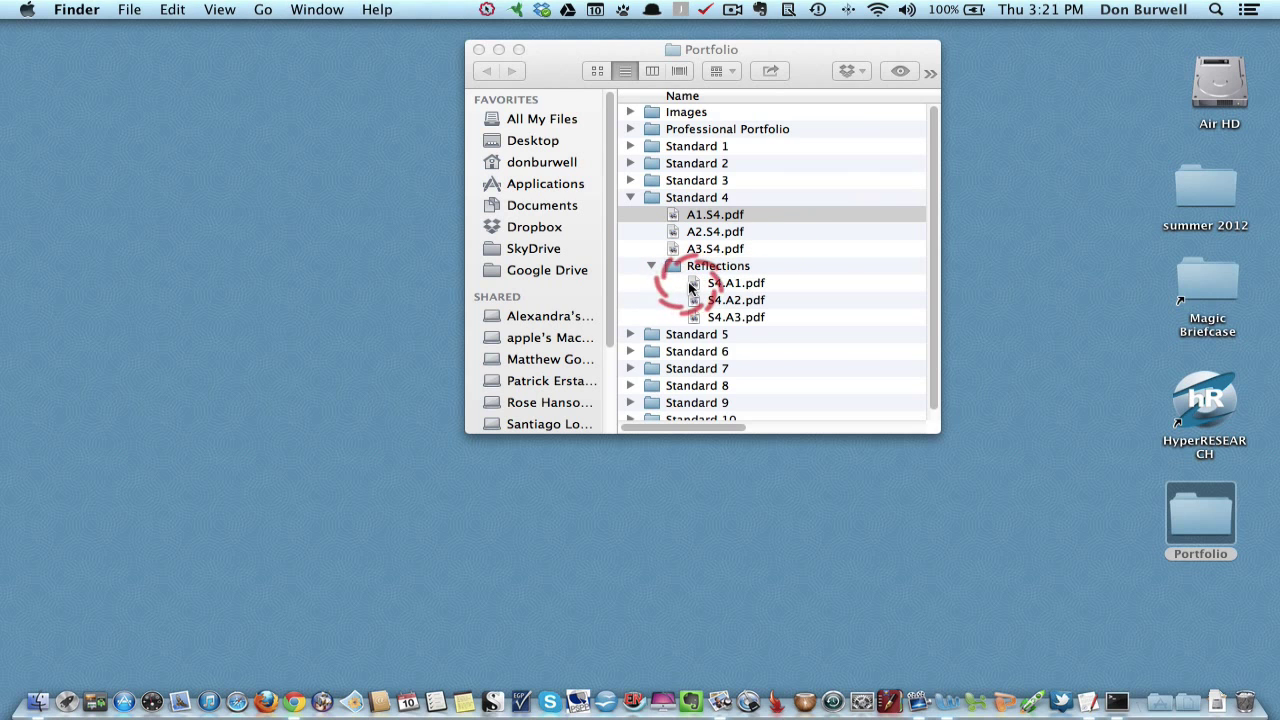
View the reflection S4.A1.pdf, close it, and collapse the Reflections and Standard 4 folders
double_click(692, 284)
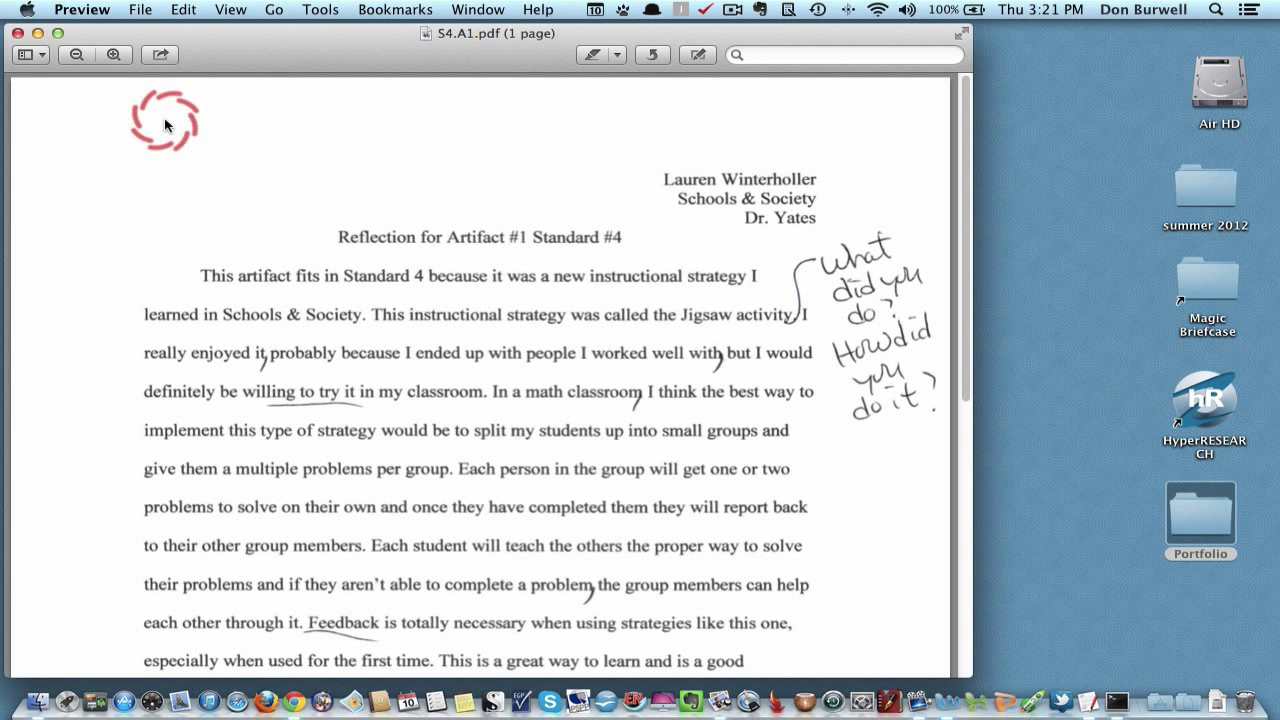
click(18, 34)
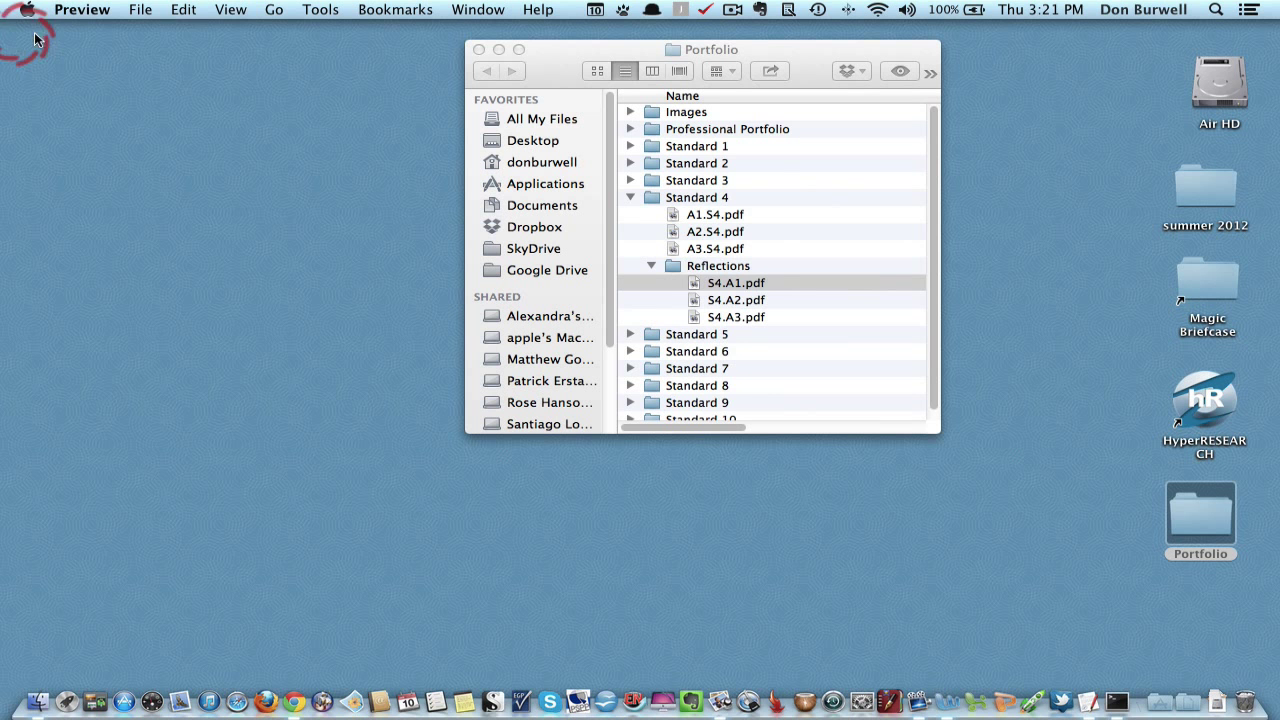
click(652, 266)
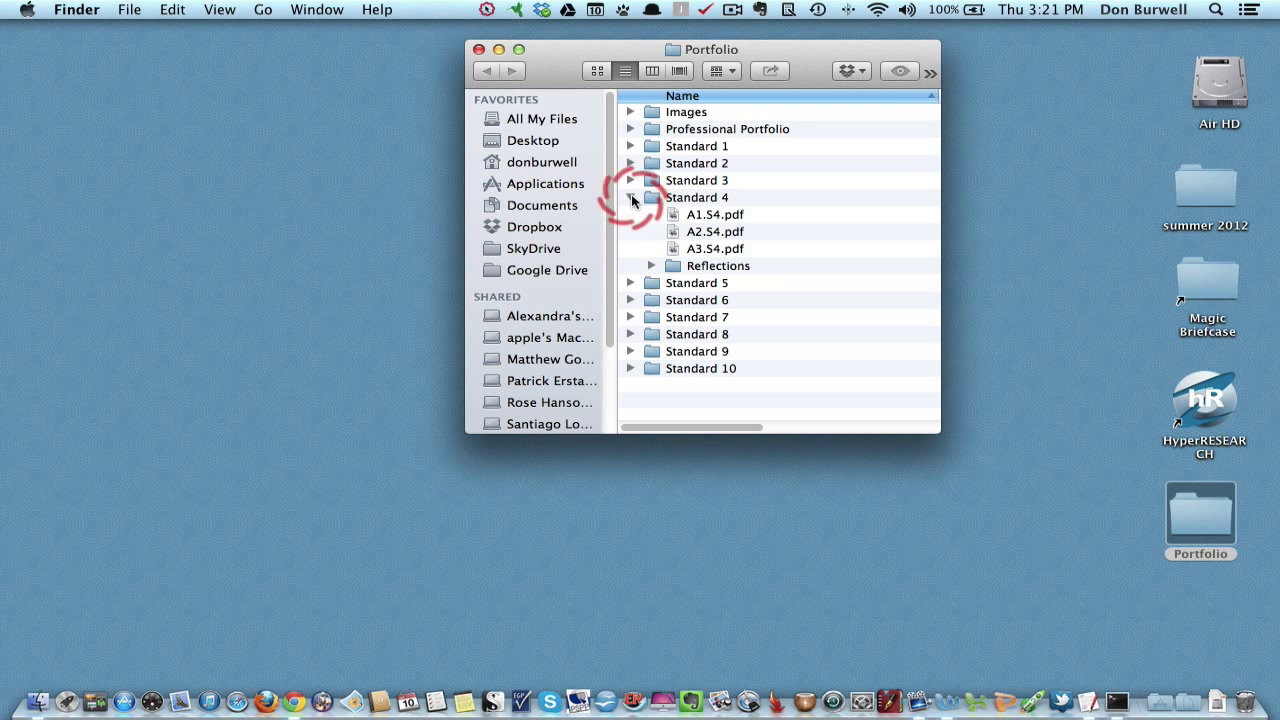
click(631, 195)
Expand the Professional Portfolio folder and view Philosophy of Education.pdf, closing the document when done
click(639, 115)
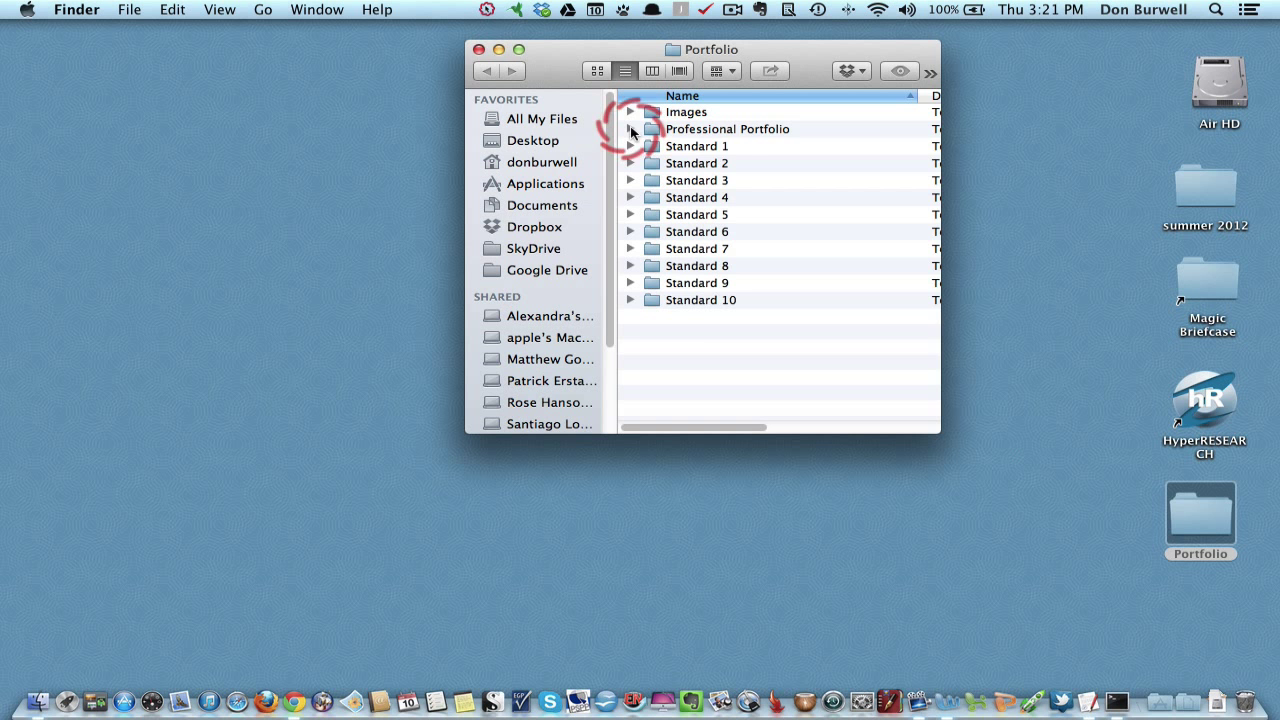
click(630, 130)
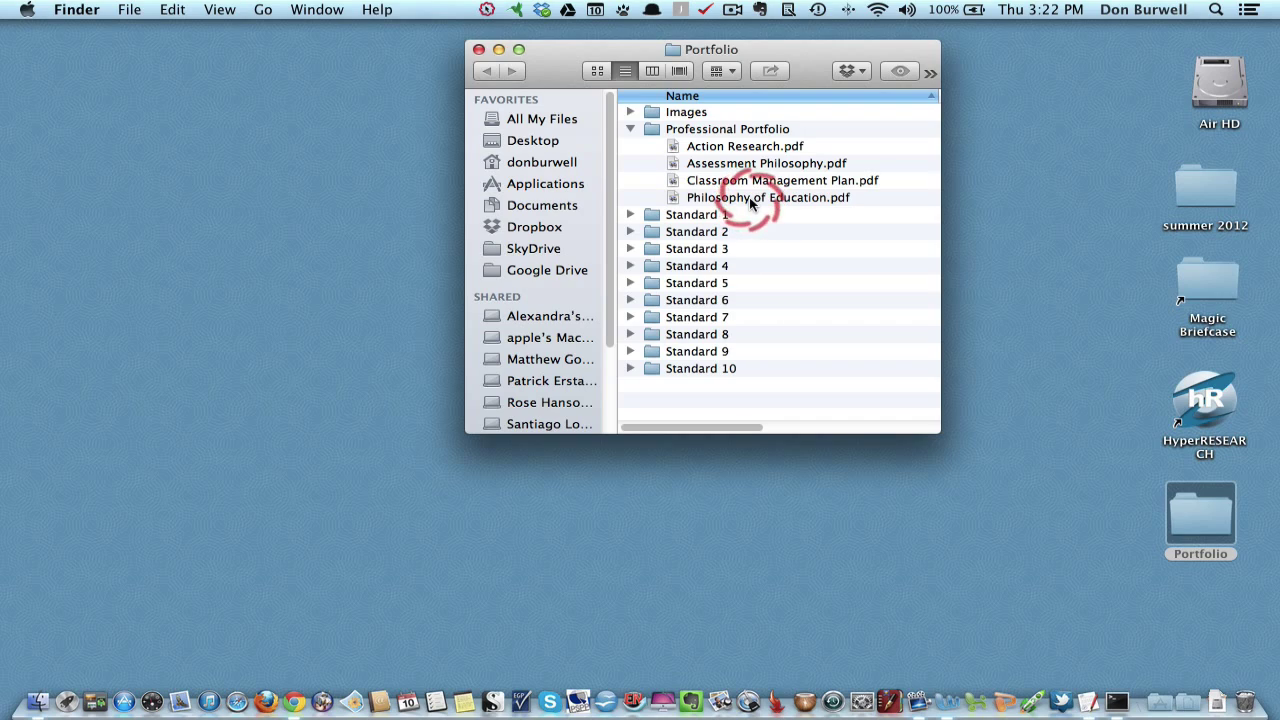
double_click(680, 199)
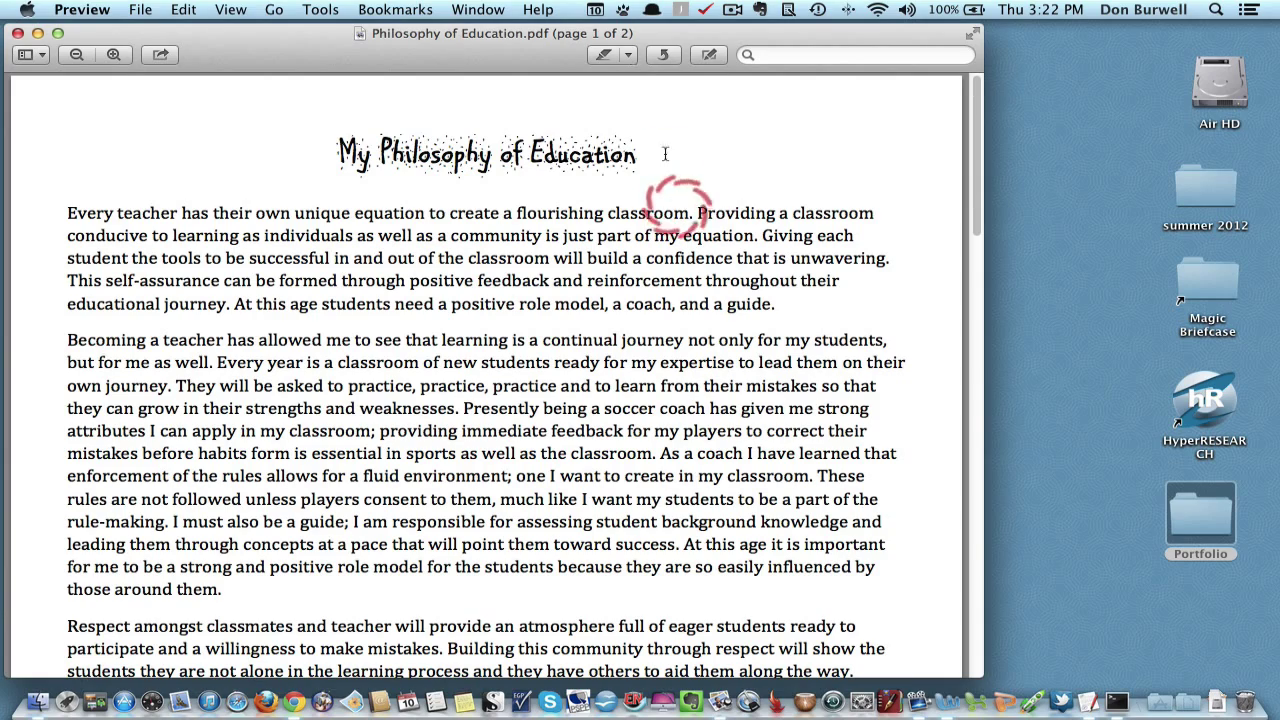
click(17, 33)
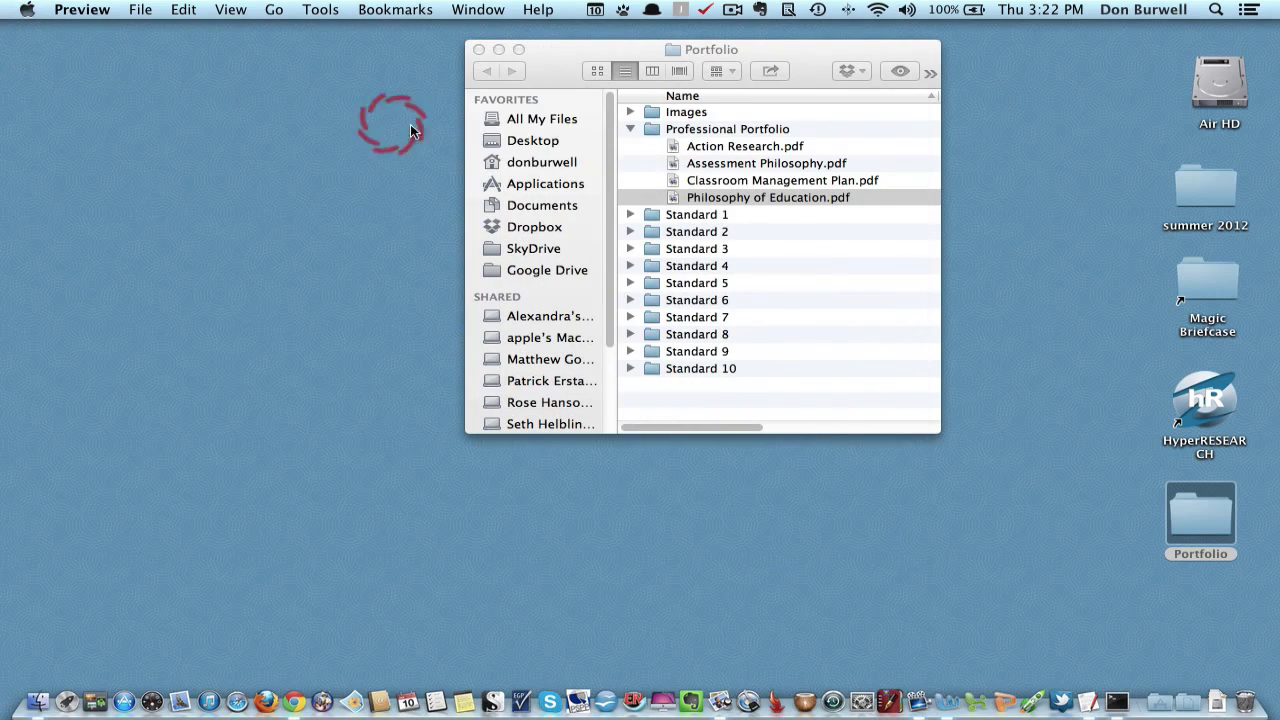
View the cover page of Action Research.pdf, close it, and collapse the Professional Portfolio folder
double_click(673, 146)
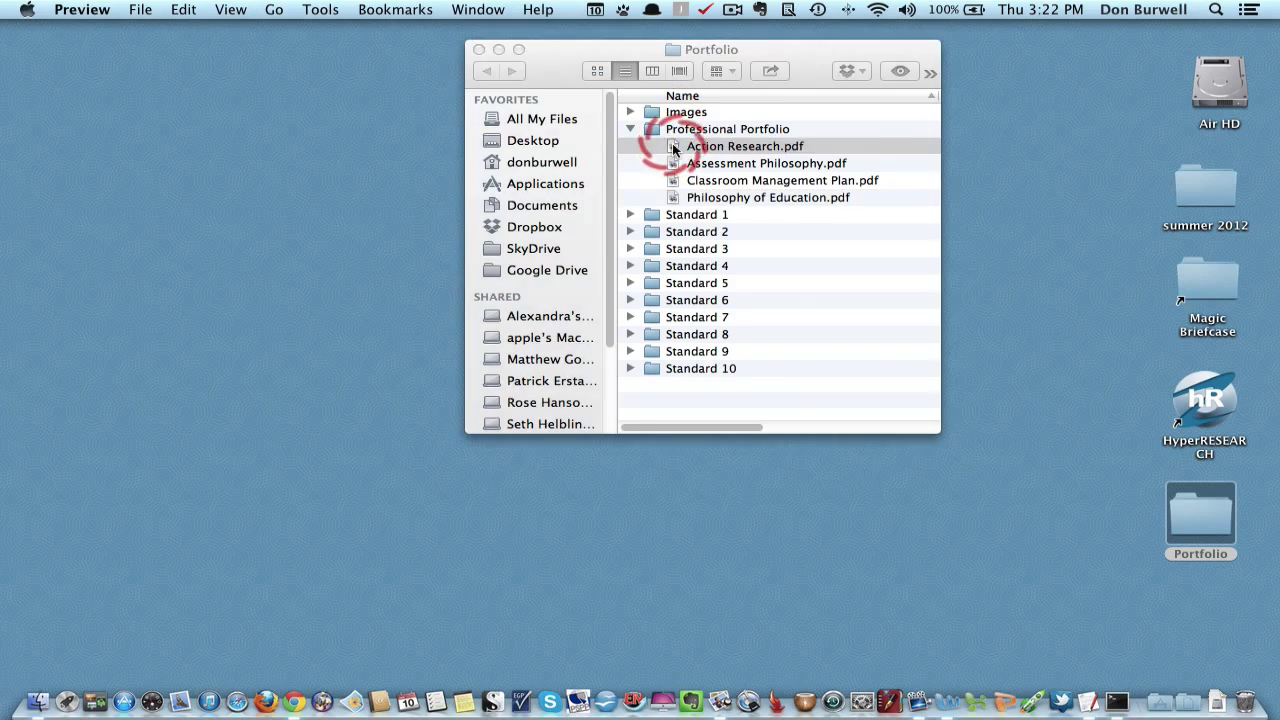
scroll(670, 155, up, 10)
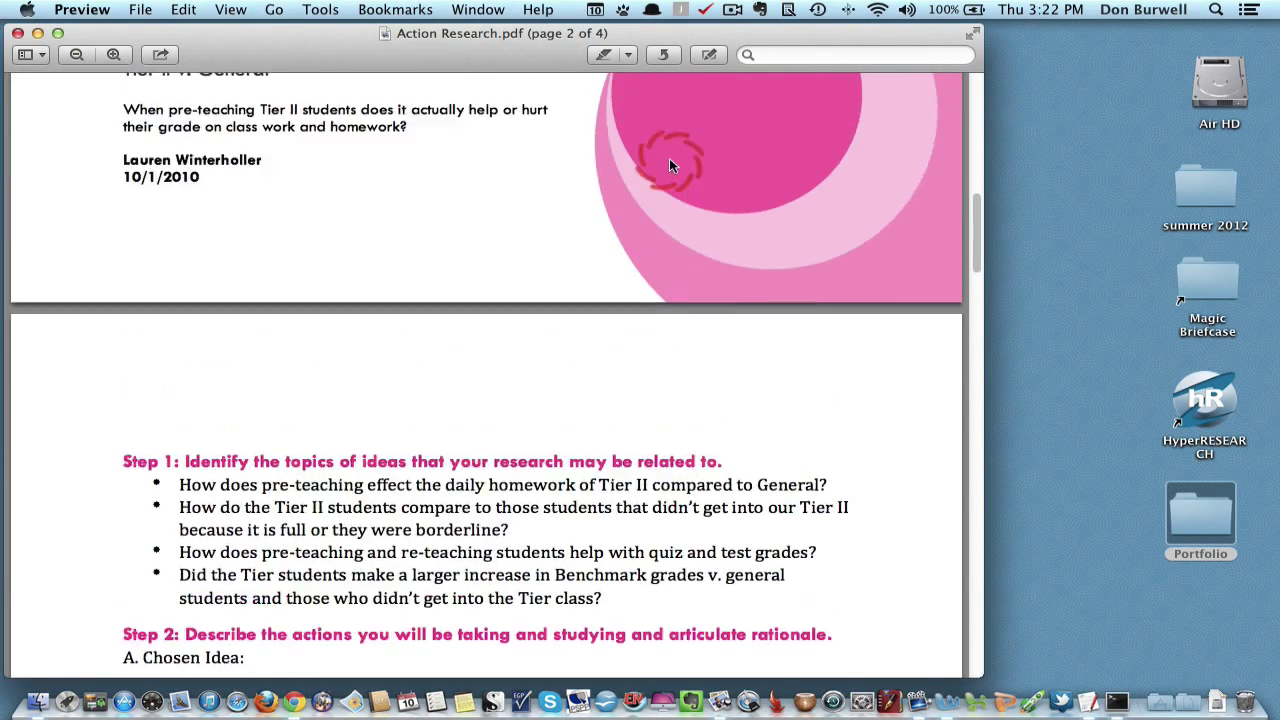
scroll(672, 167, up, 5)
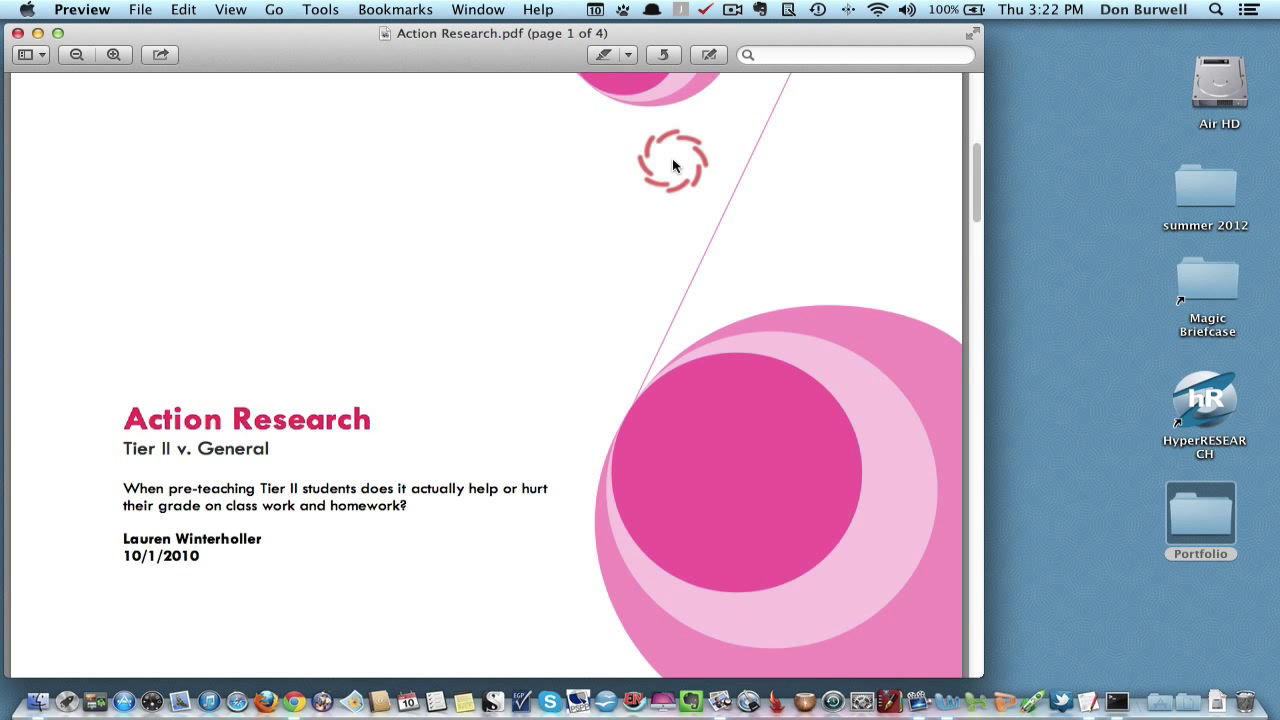
scroll(674, 160, up, 6)
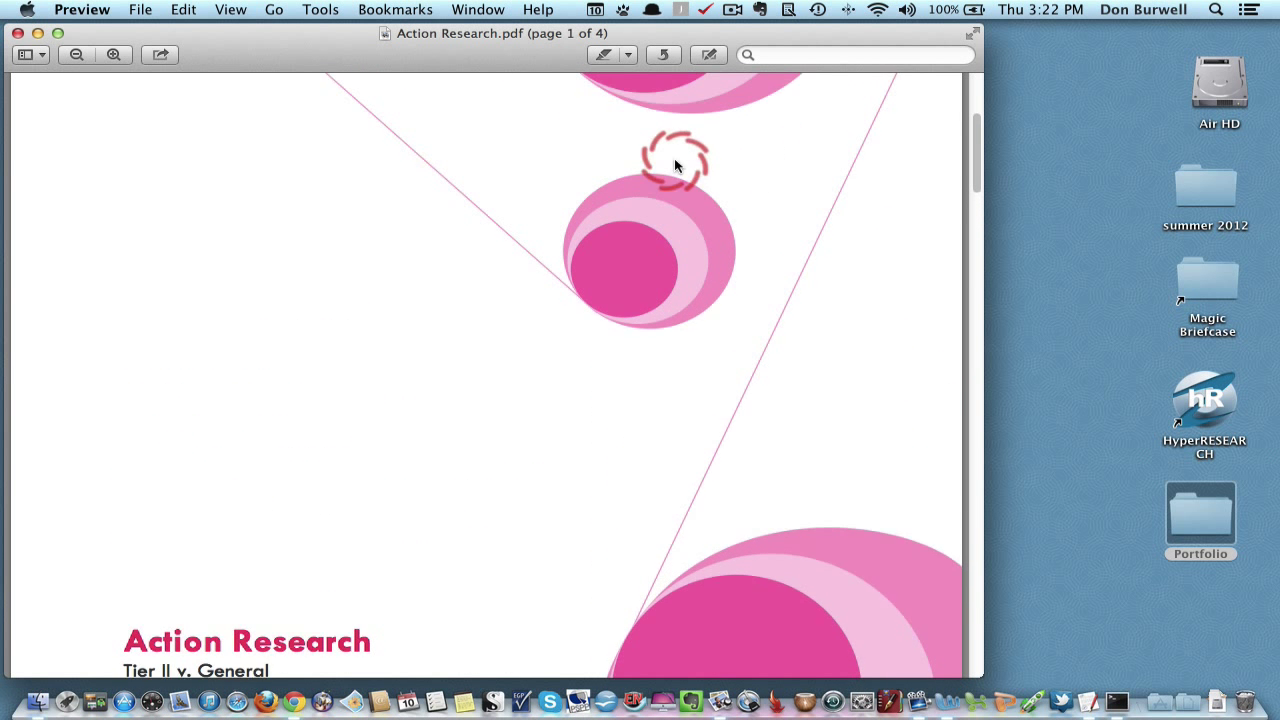
click(17, 34)
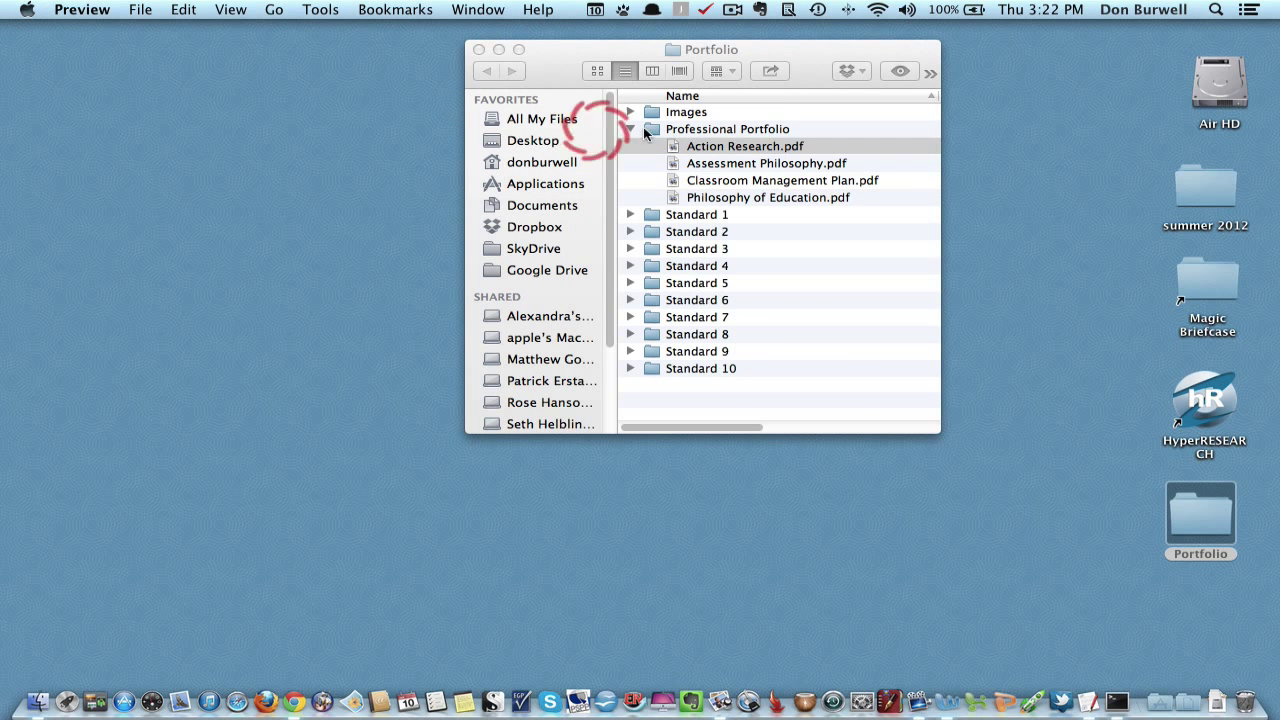
click(630, 130)
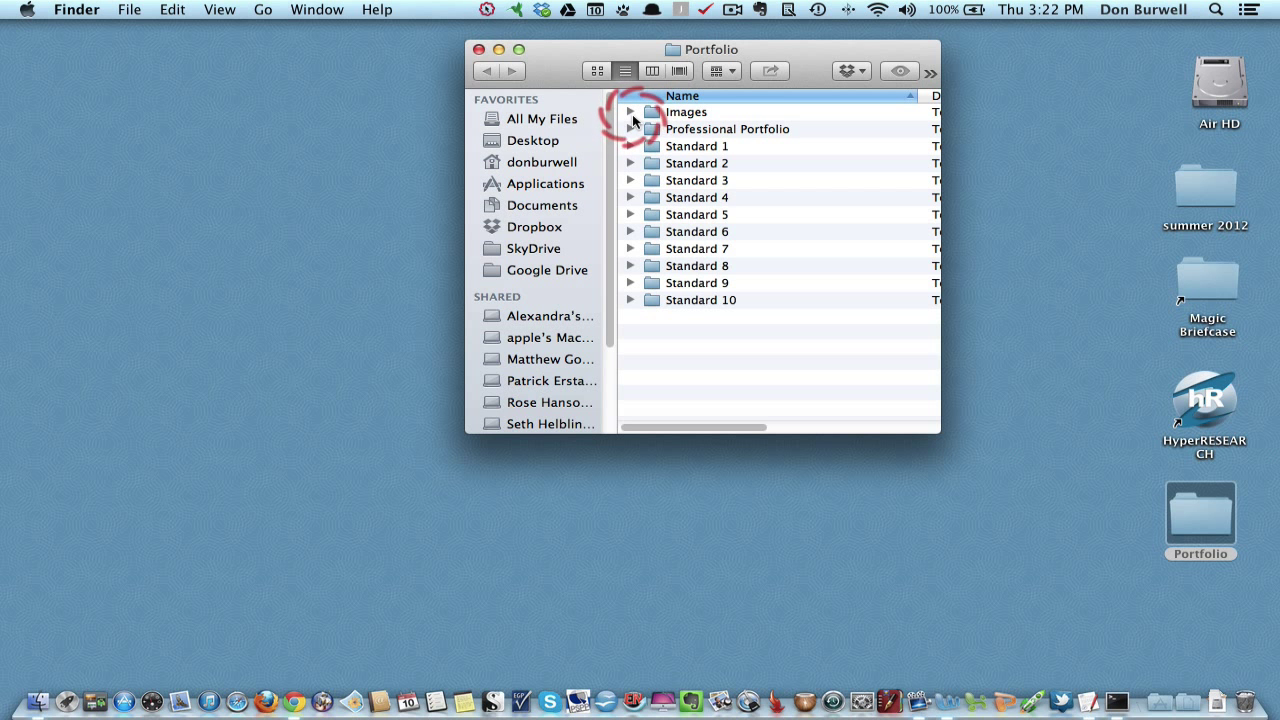
Check the contents of the Images folder, collapse it, and close the Portfolio window
click(630, 112)
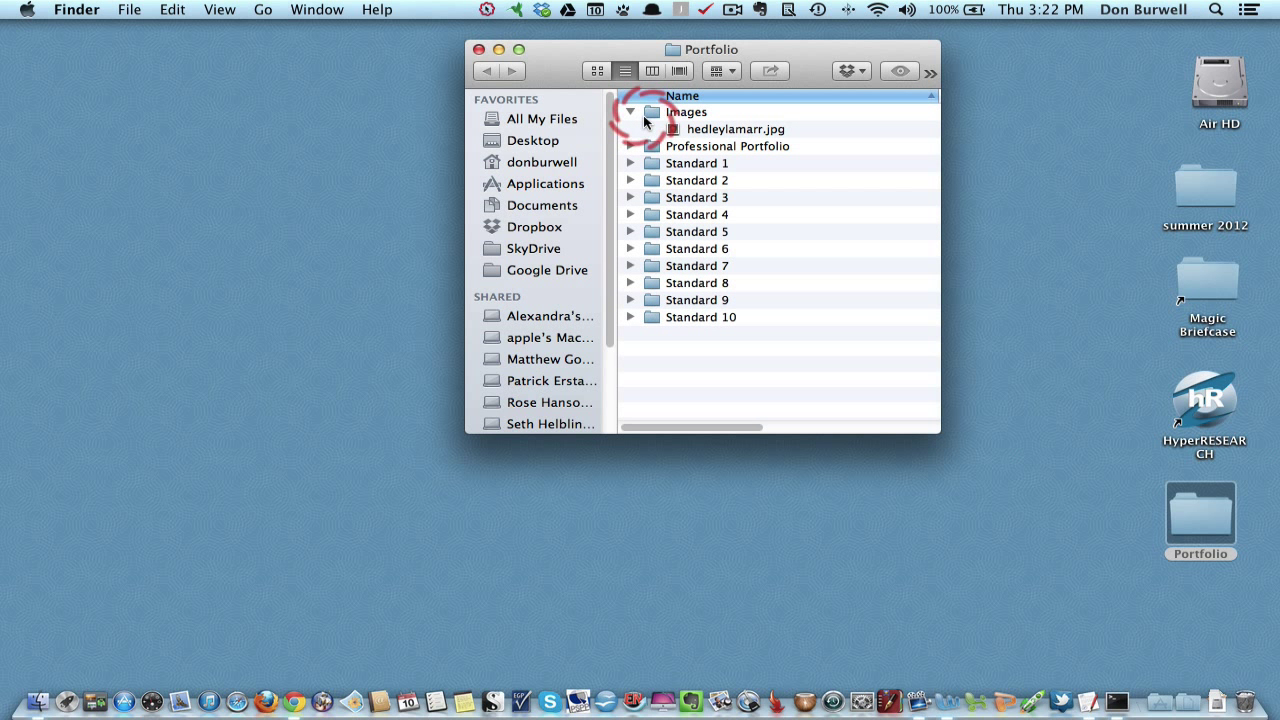
click(630, 112)
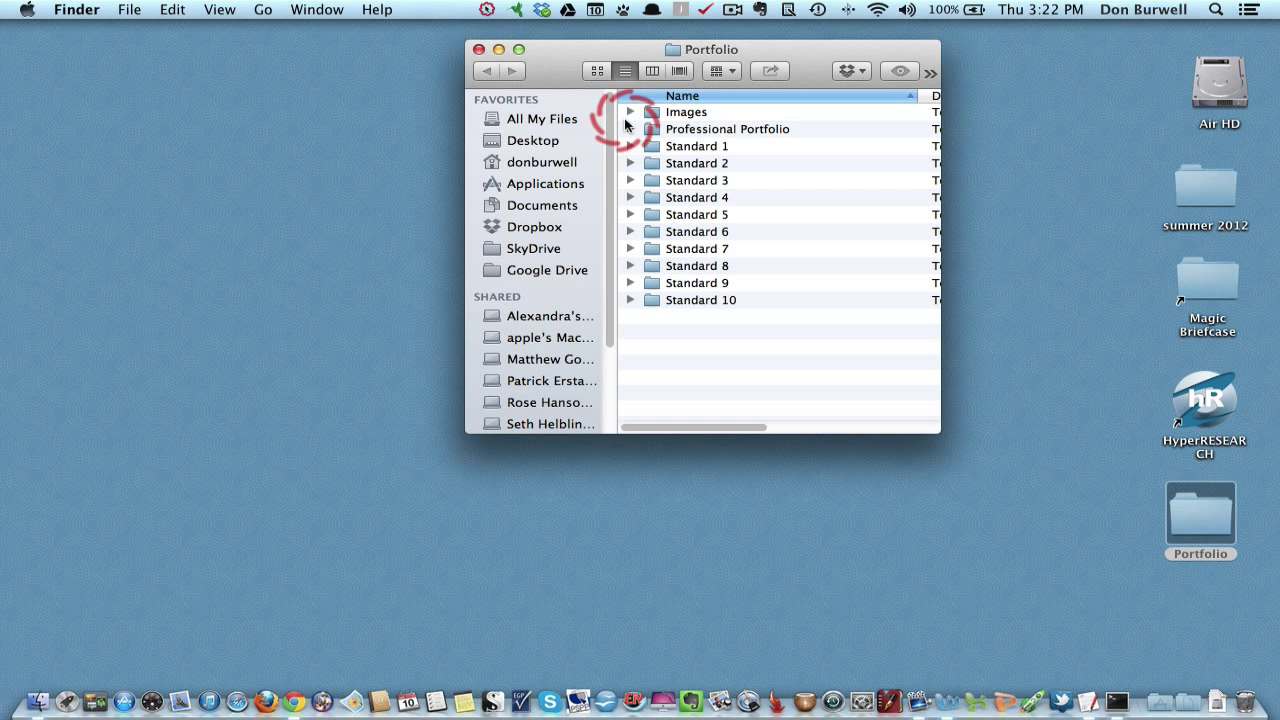
click(482, 50)
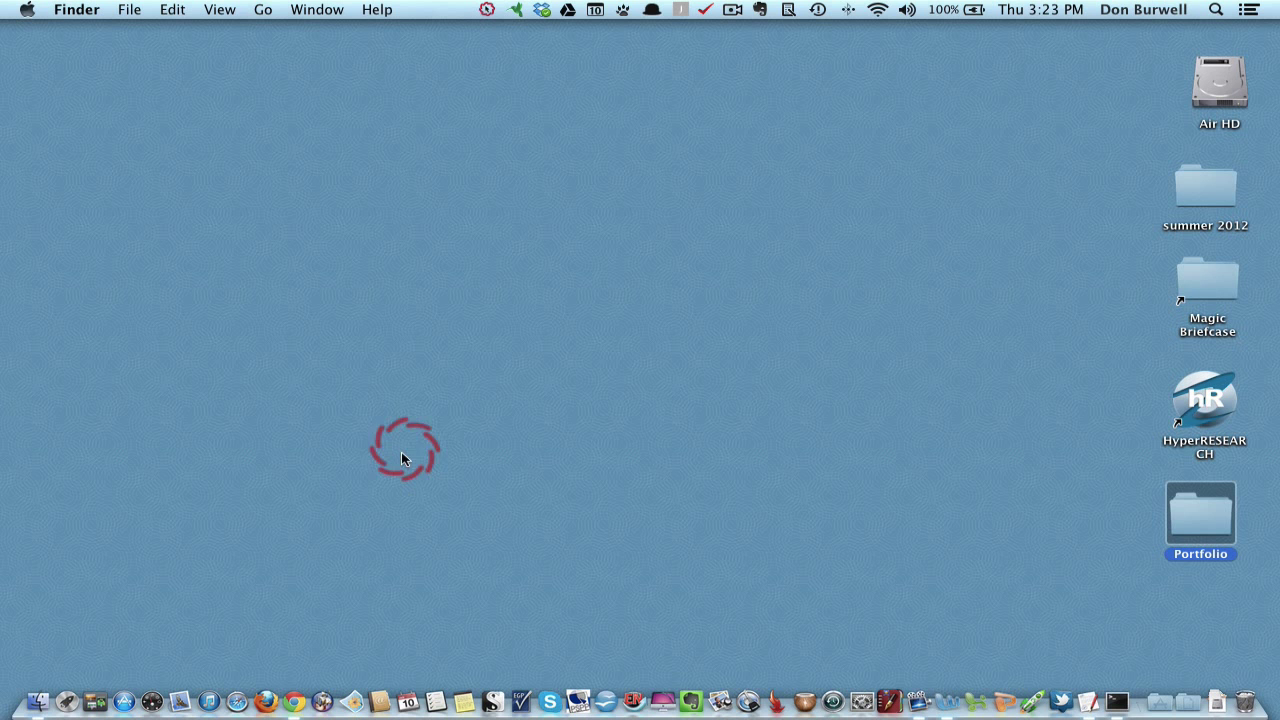
Switch to Chrome, search Google for "gmail", and open the Gmail sign-up page from the results
click(295, 702)
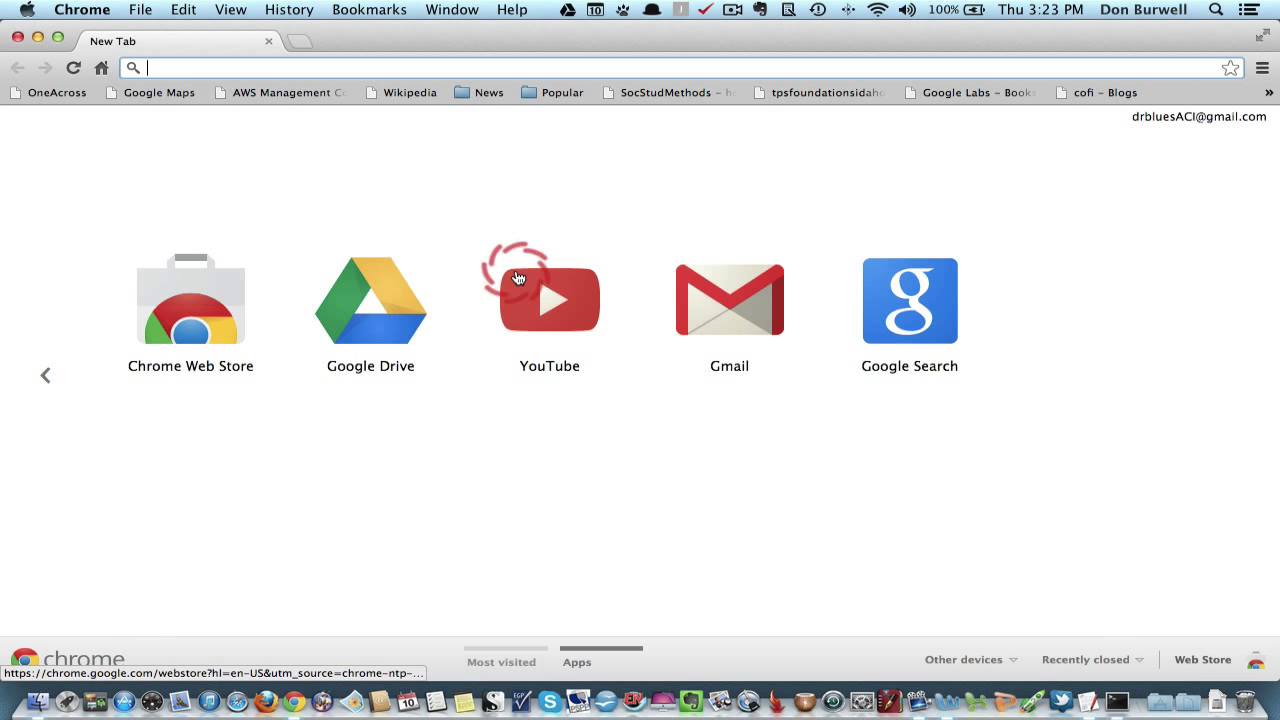
click(101, 68)
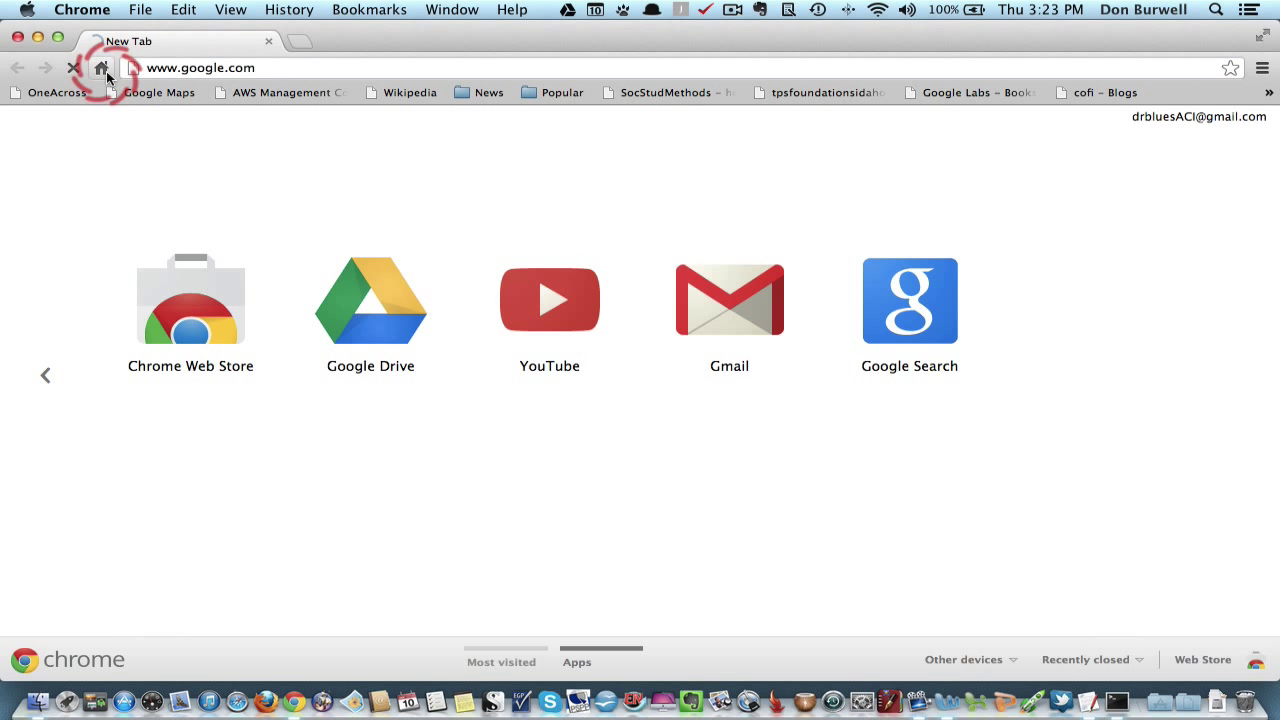
click(270, 160)
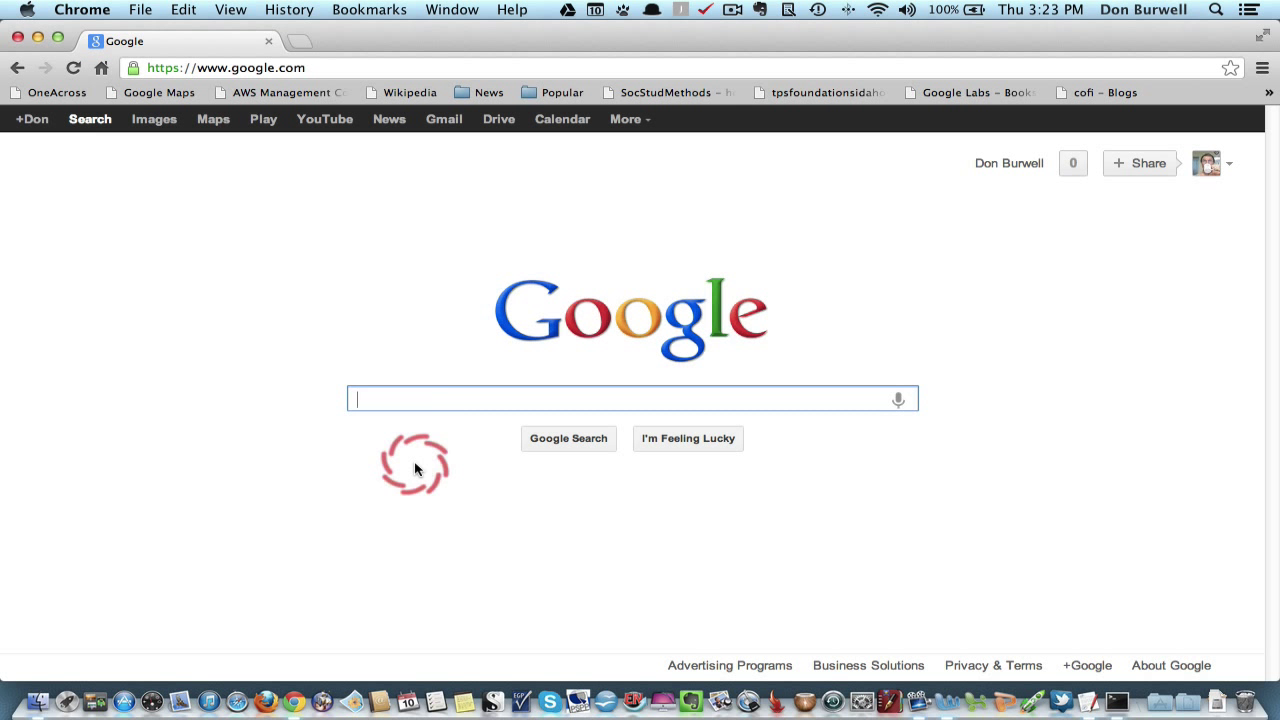
text(gmail)
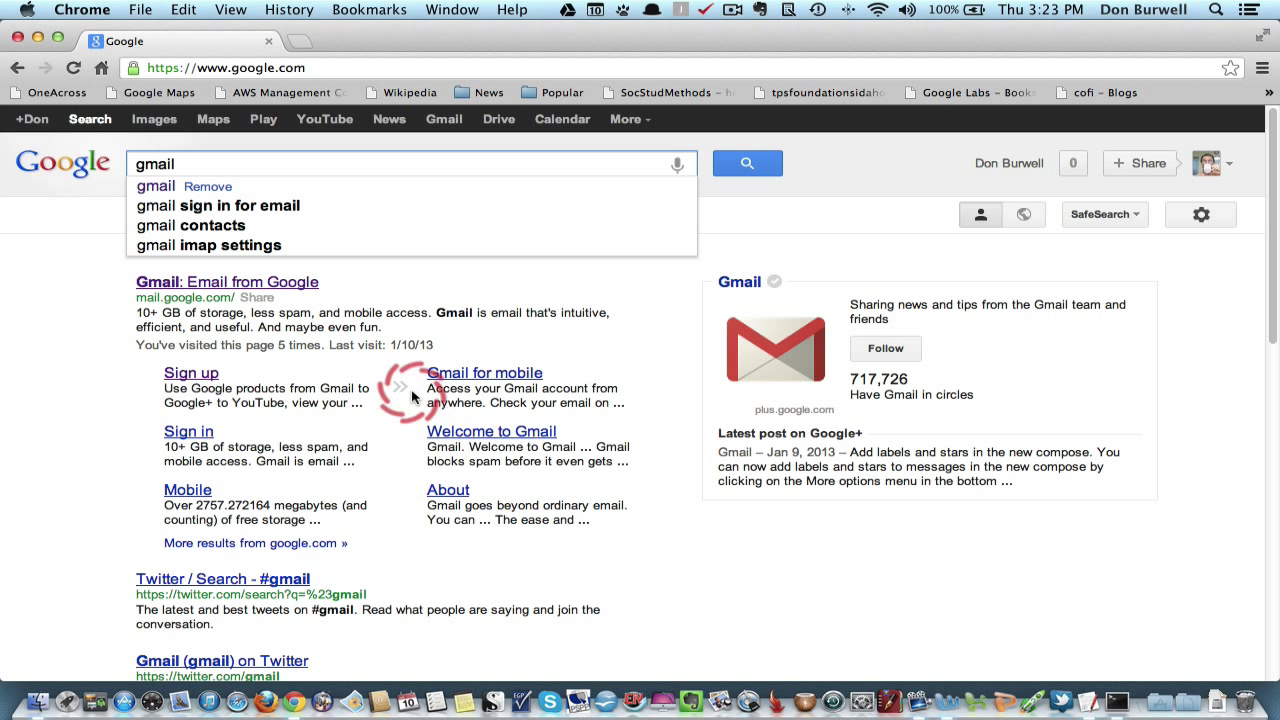
click(195, 374)
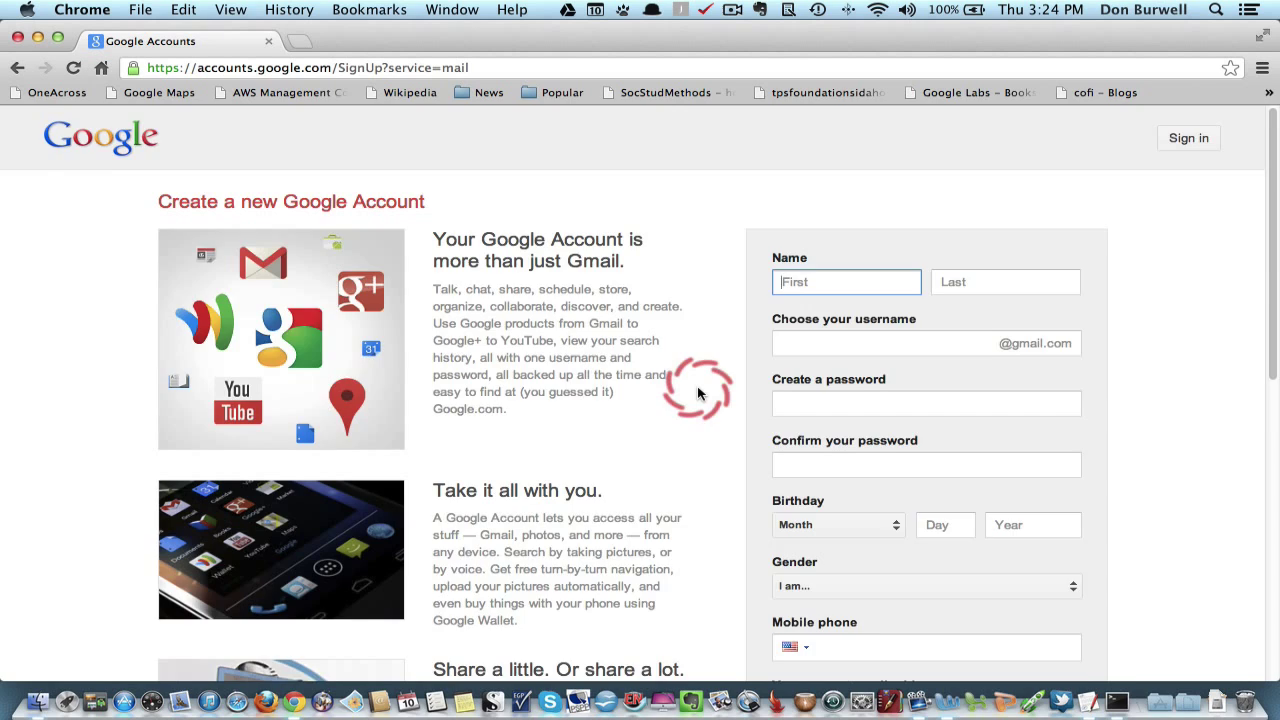
Review the fields of the new Google Account form from beginning to end
scroll(698, 393, down, 5)
scroll(698, 393, down, 5)
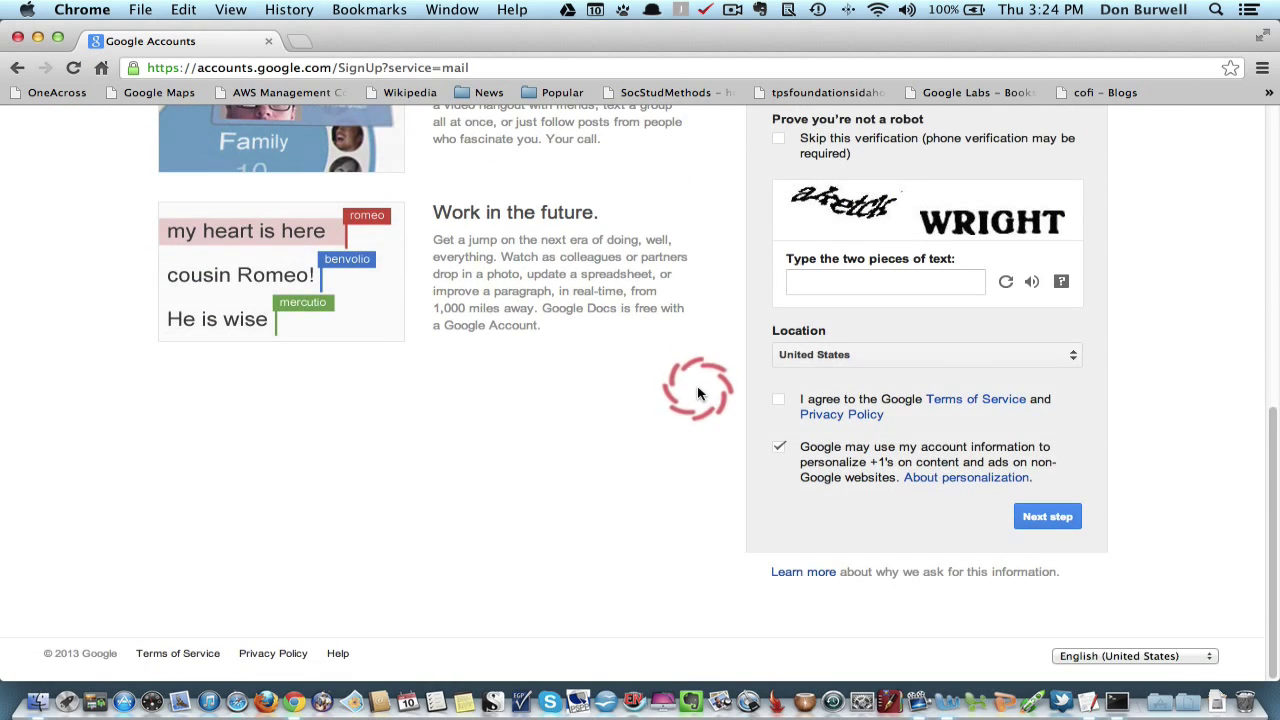
scroll(698, 393, up, 8)
scroll(698, 393, up, 3)
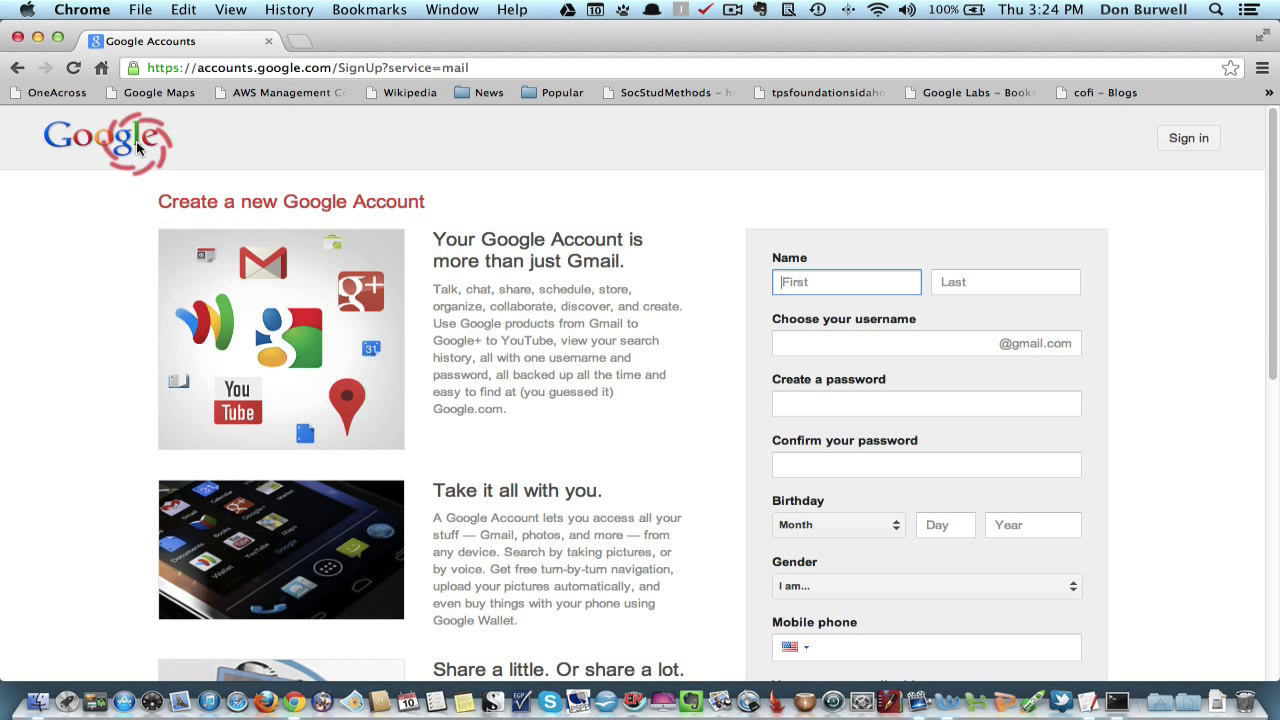
Return to the Google home page, search for "google sites", and open the Google Sites page
click(101, 68)
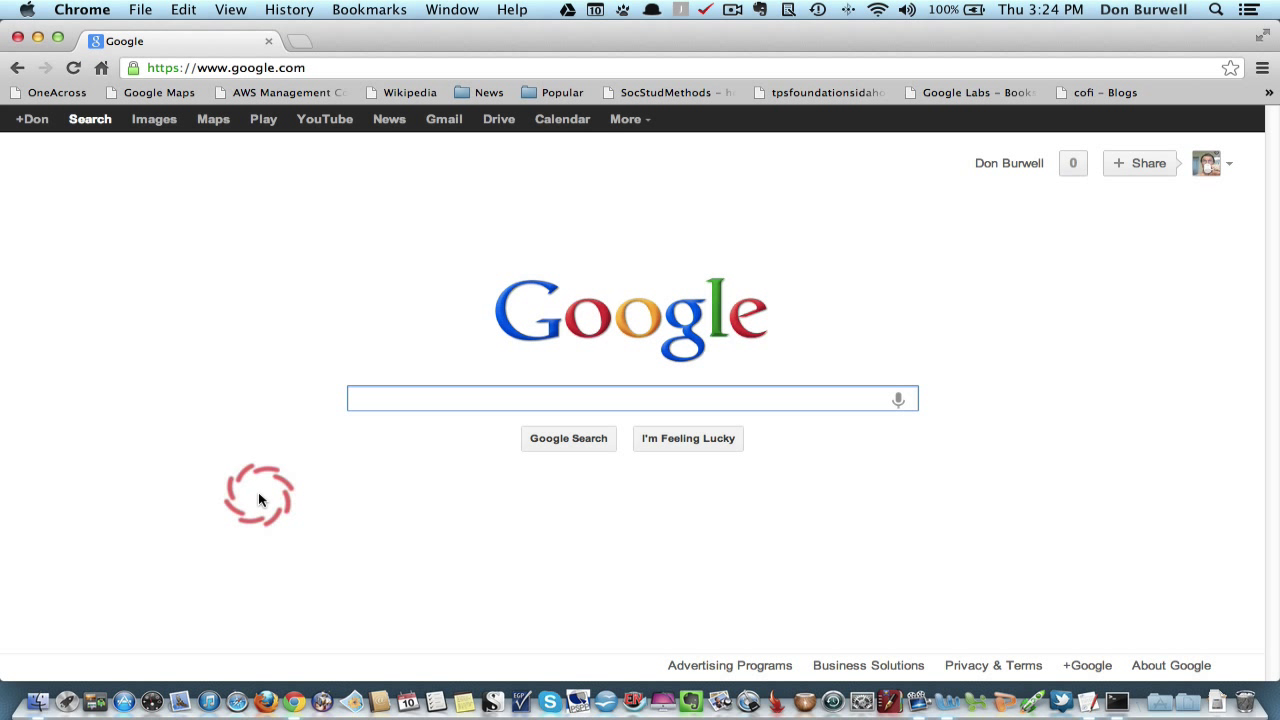
text(googl)
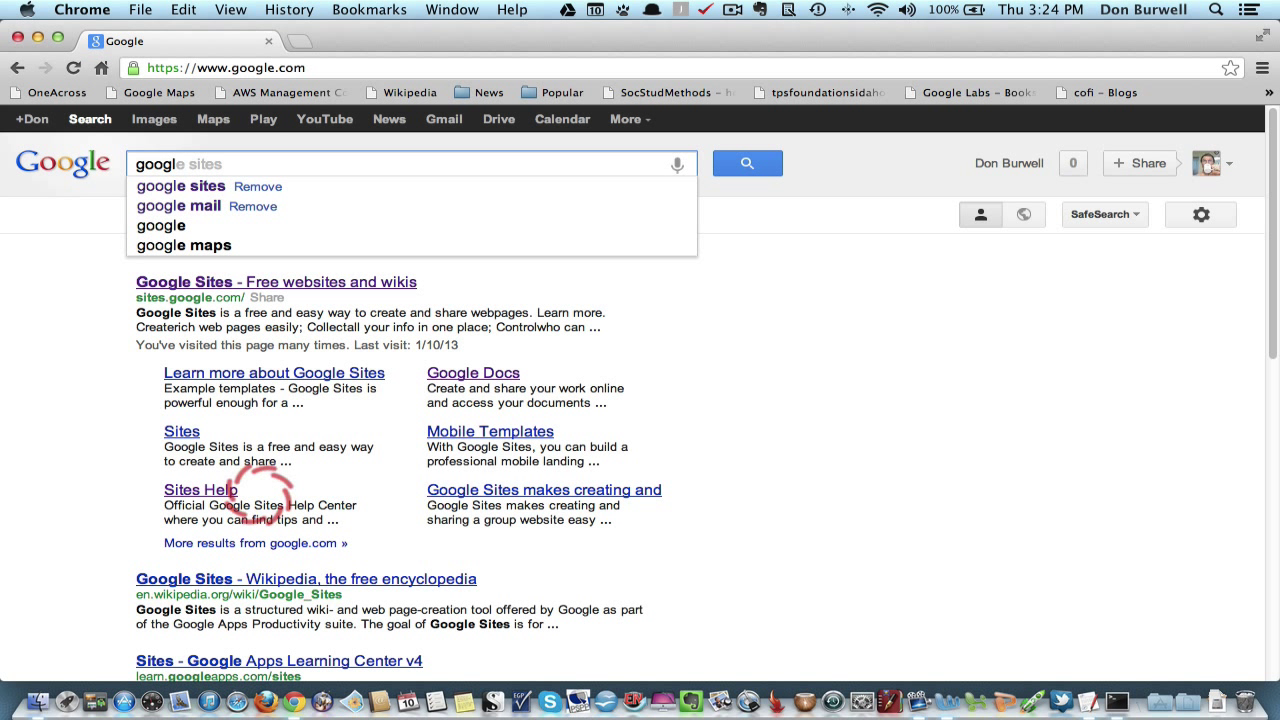
text(e)
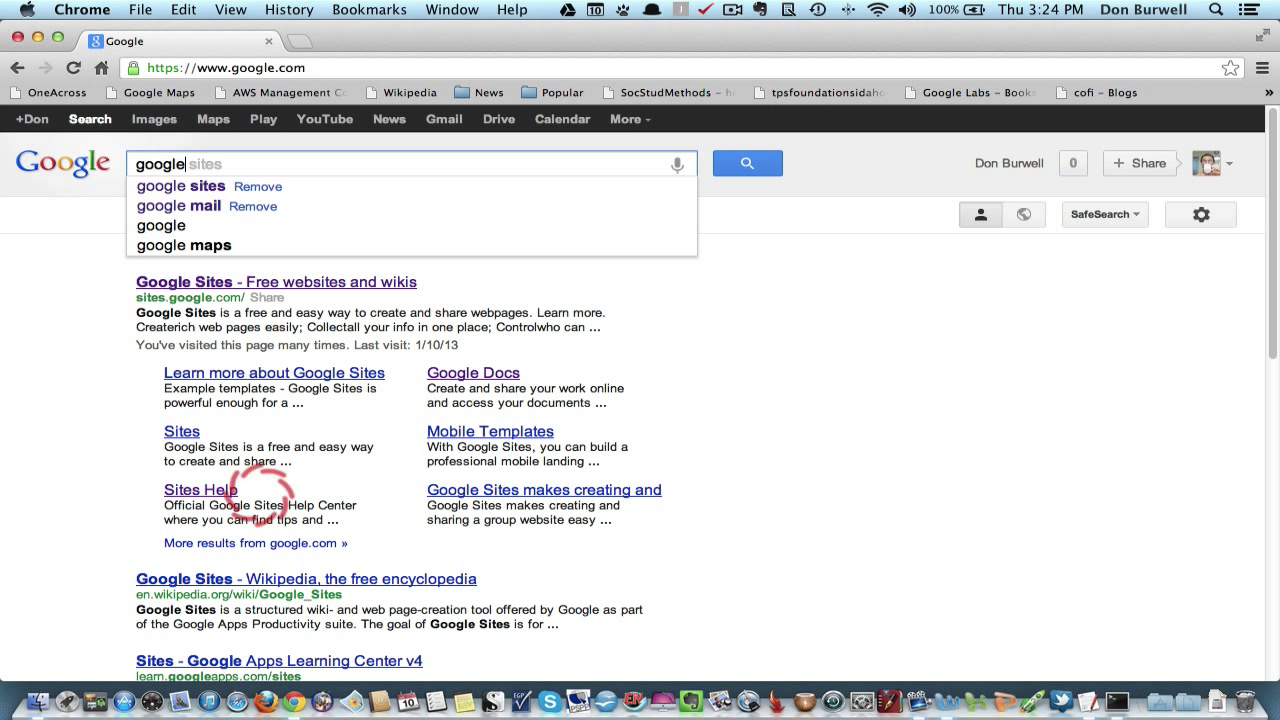
click(196, 190)
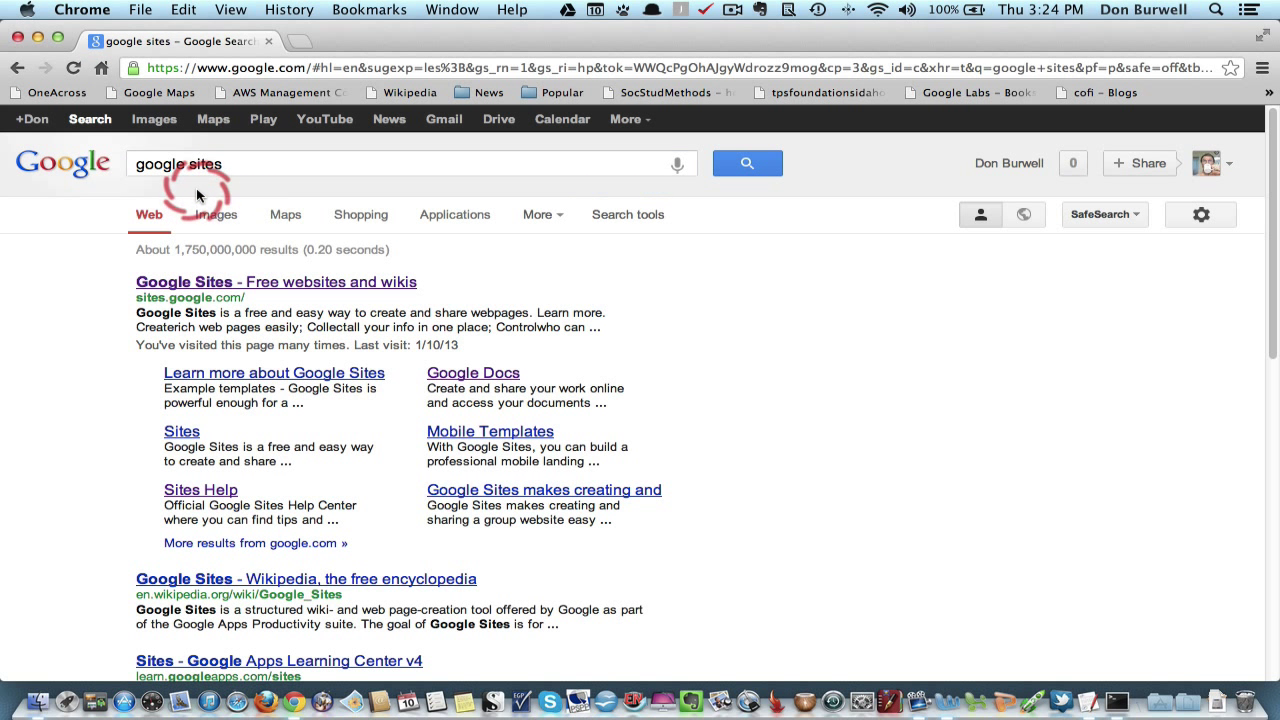
click(287, 285)
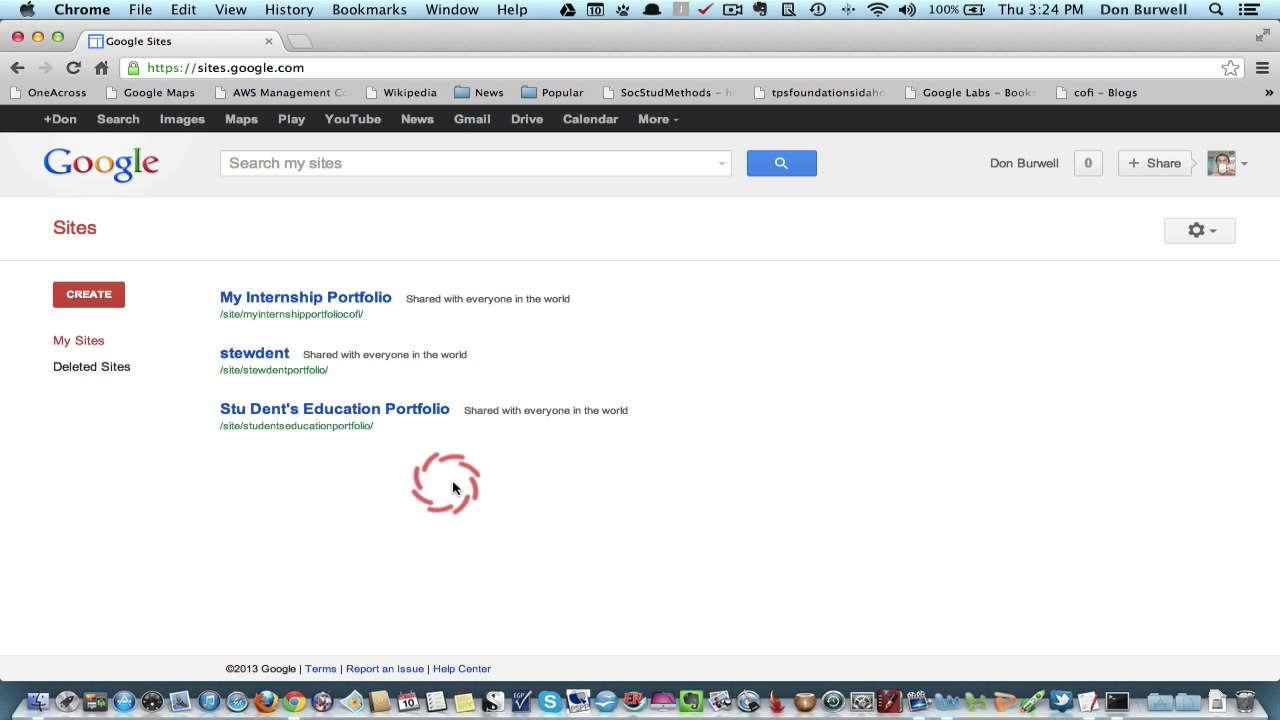
Preview the stewdent site and the Education Portfolio site in the list, closing each one's tab after viewing
click(250, 356)
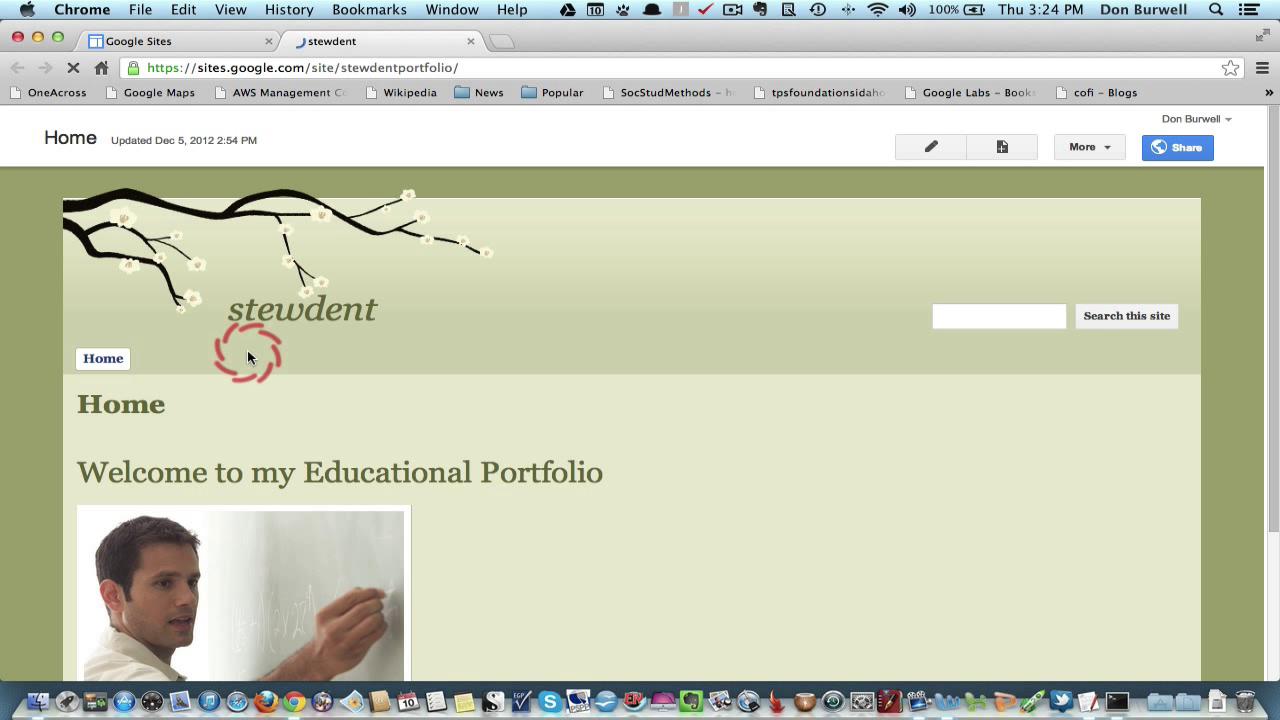
click(470, 41)
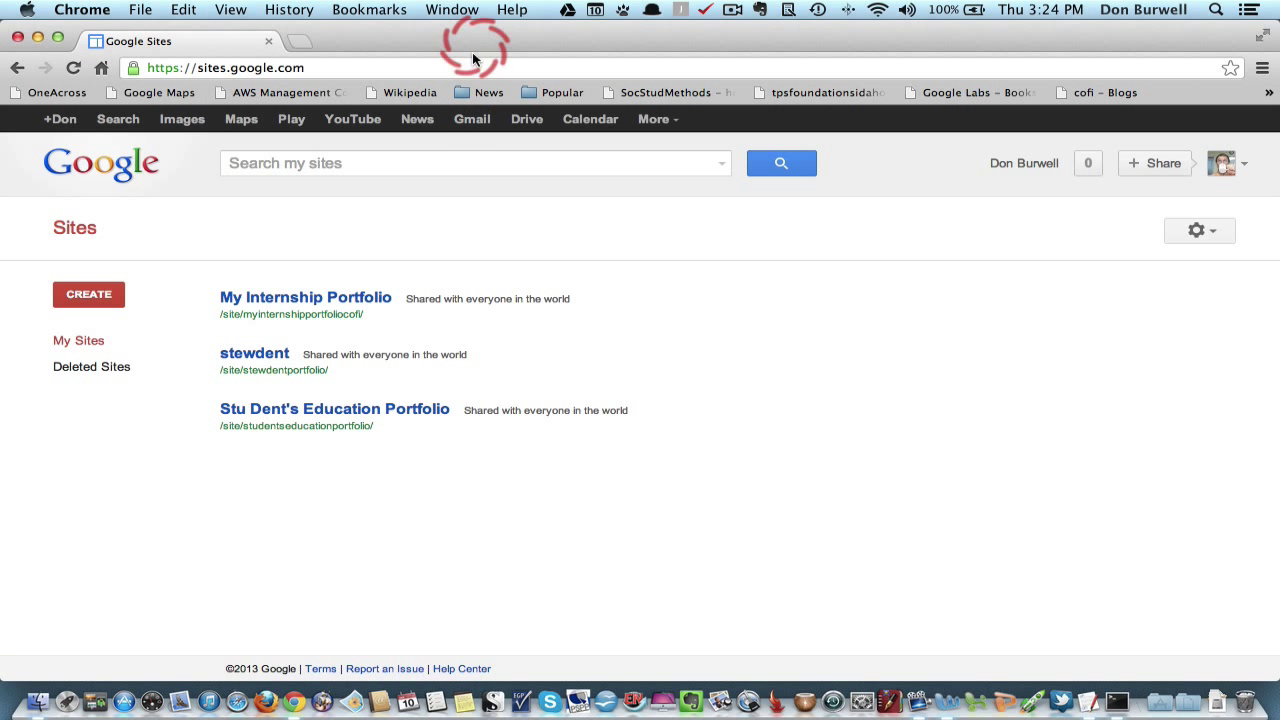
click(358, 410)
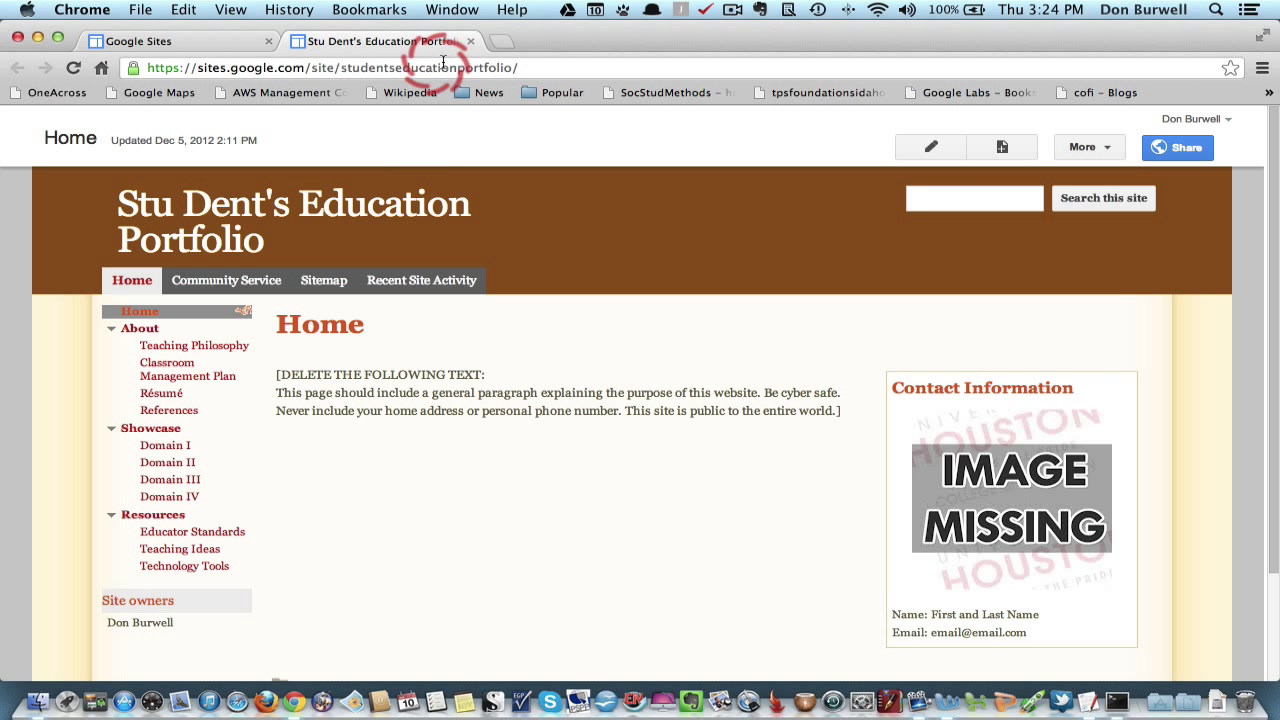
click(468, 43)
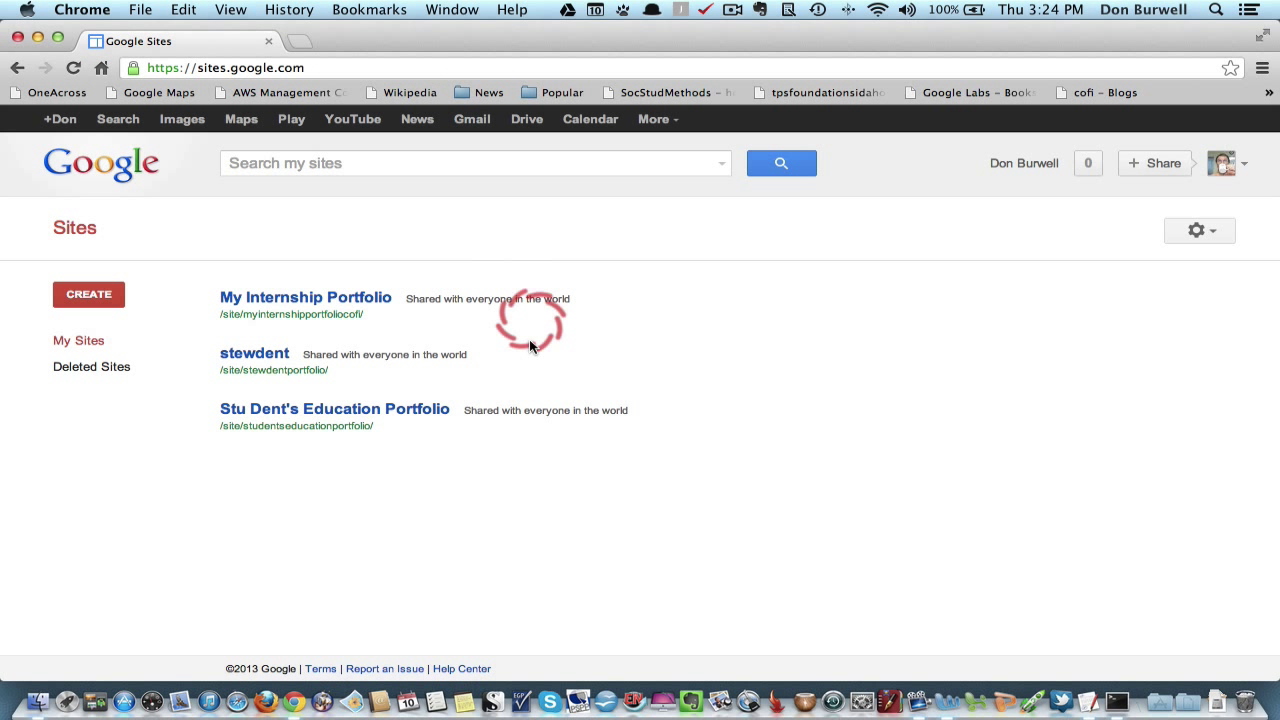